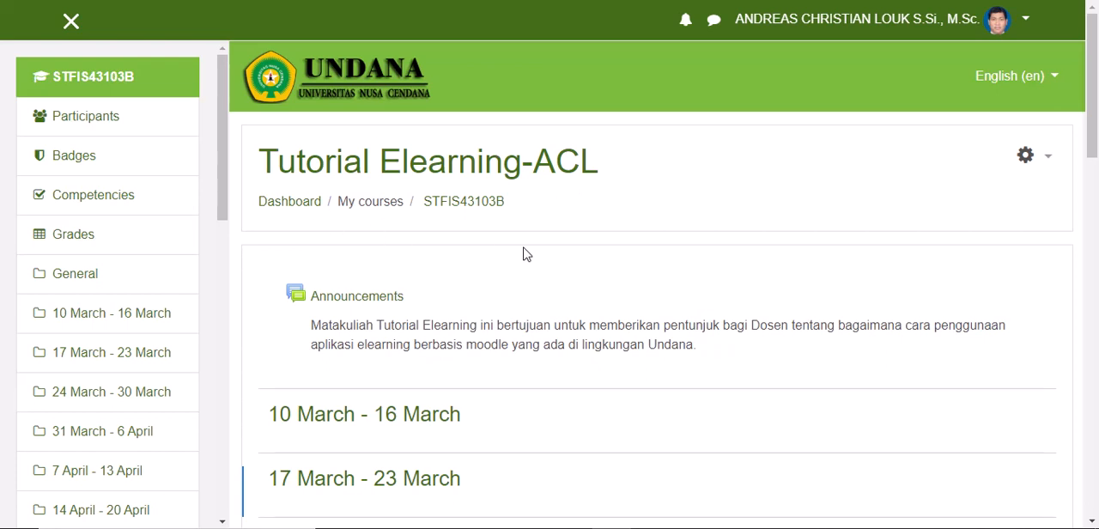
Step: Turn on editing for the Tutorial Elearning-ACL course
{"action": "scroll", "coordinate": [526, 254], "scroll_direction": "down", "scroll_amount": 1}
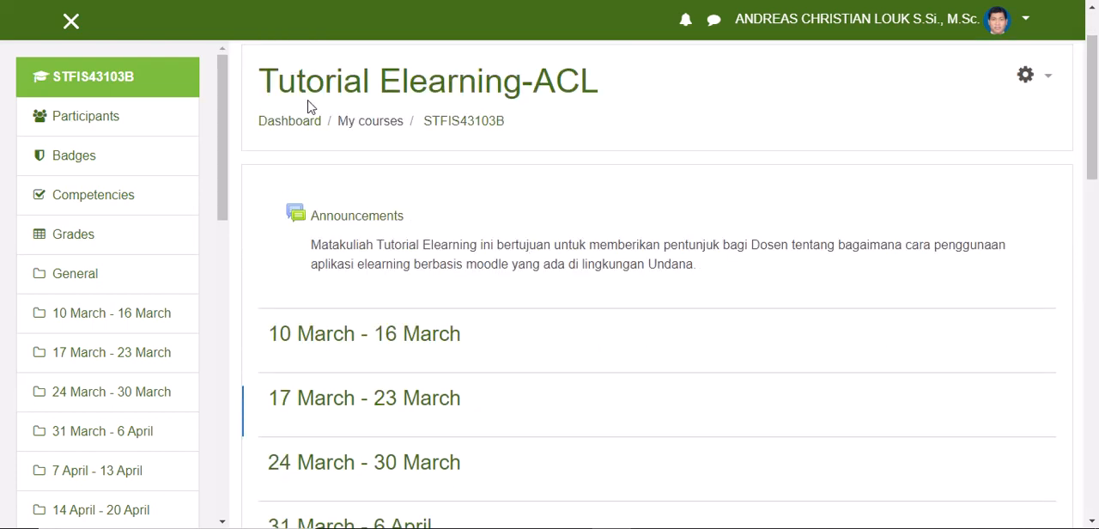
{"action": "scroll", "coordinate": [266, 92], "scroll_direction": "up", "scroll_amount": 1}
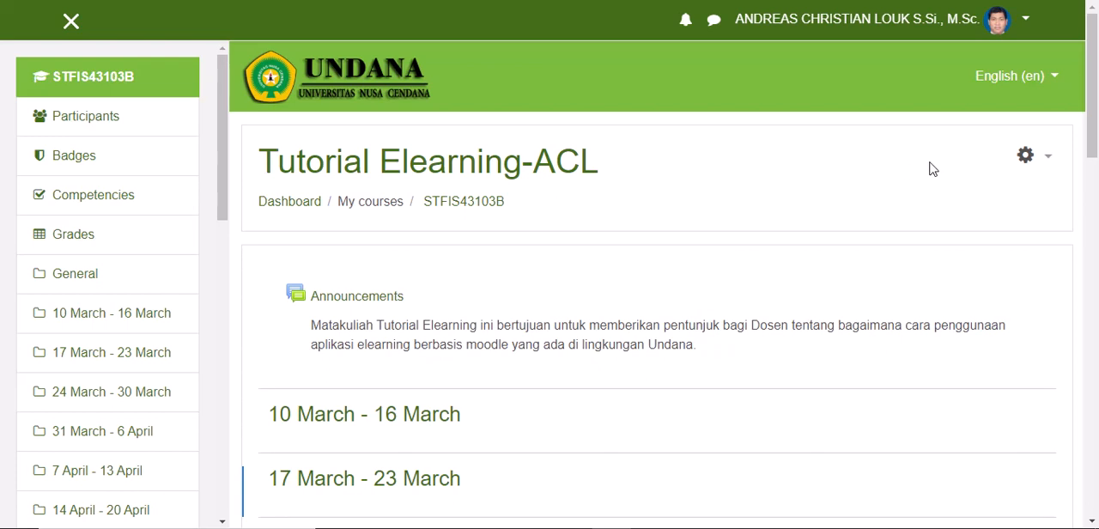
{"action": "left_click", "coordinate": [1050, 160]}
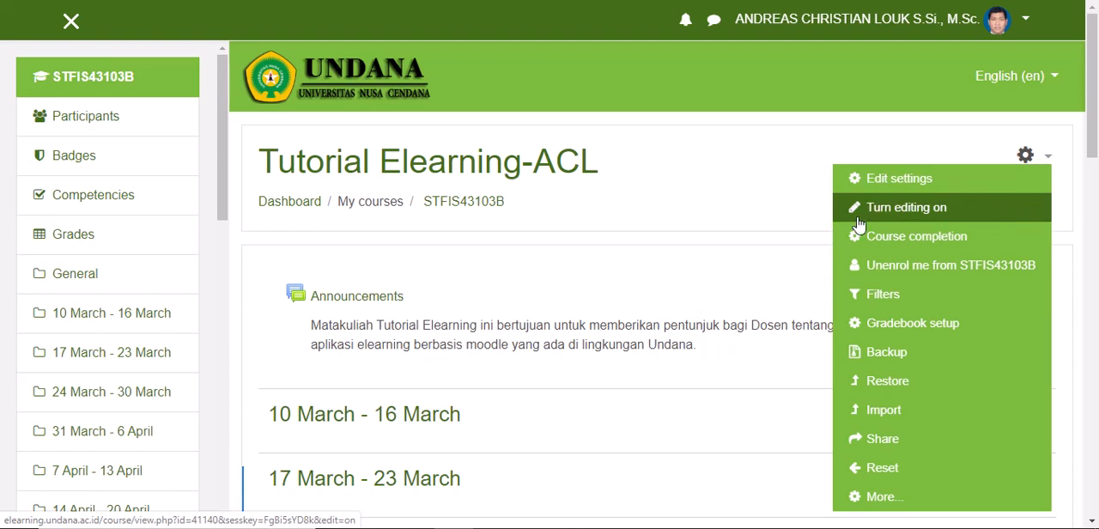
{"action": "left_click", "coordinate": [912, 212]}
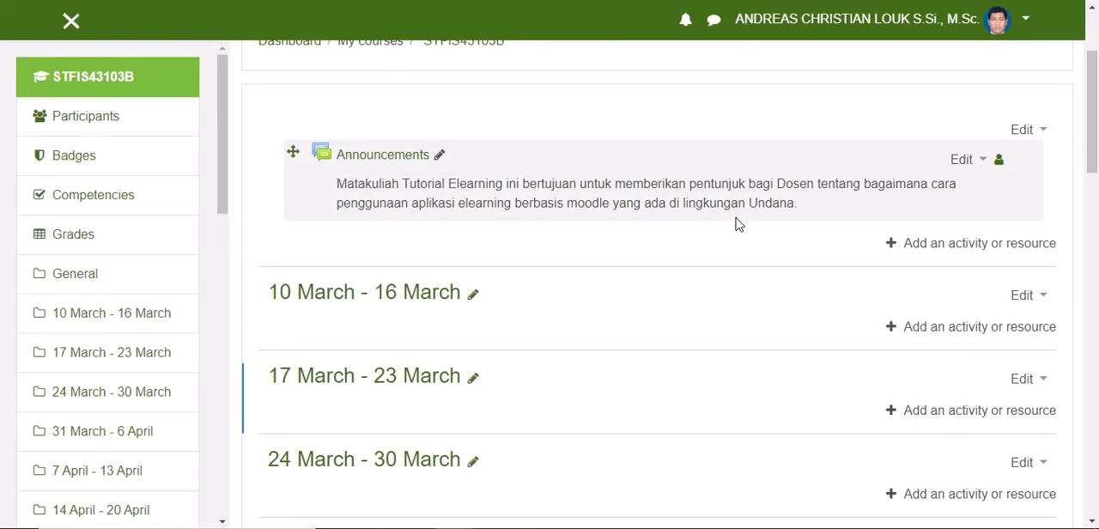
Step: Rename the 10 March - 16 March course section to "Pertemuan 1"
{"action": "scroll", "coordinate": [601, 215], "scroll_direction": "up", "scroll_amount": 2}
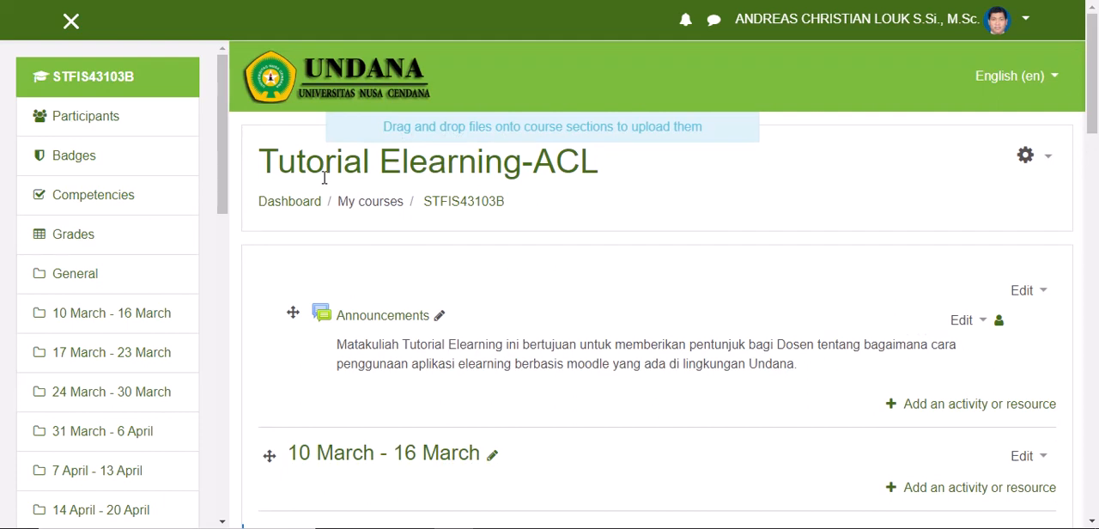
{"action": "scroll", "coordinate": [324, 178], "scroll_direction": "down", "scroll_amount": 5}
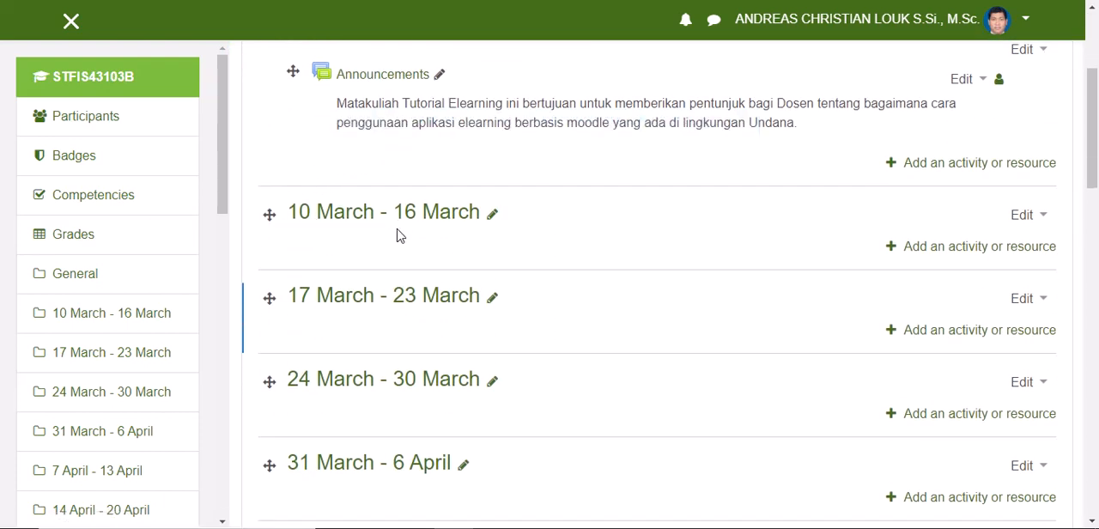
{"action": "scroll", "coordinate": [398, 236], "scroll_direction": "down", "scroll_amount": 1}
{"action": "scroll", "coordinate": [397, 236], "scroll_direction": "up", "scroll_amount": 2}
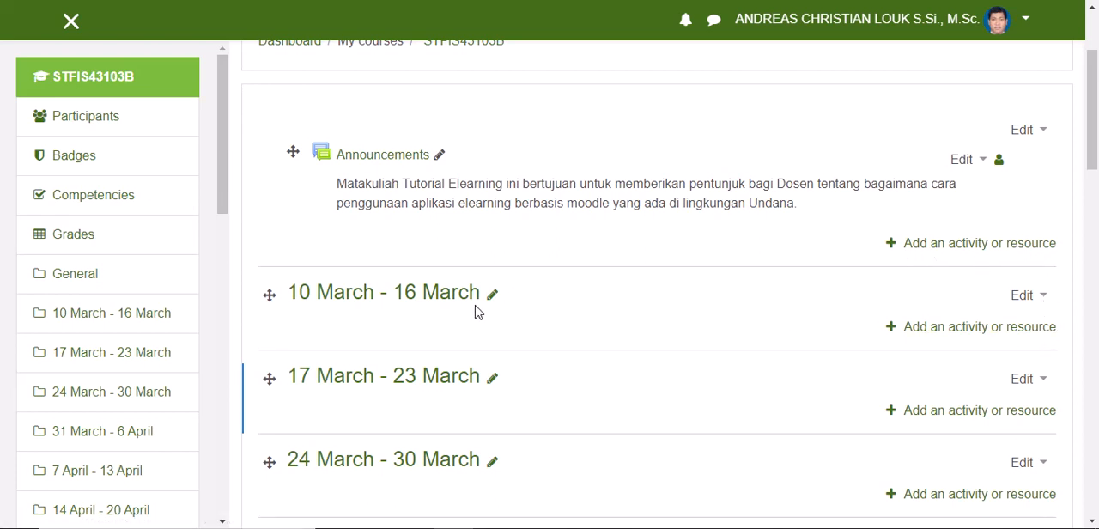
{"action": "scroll", "coordinate": [523, 331], "scroll_direction": "down", "scroll_amount": 2}
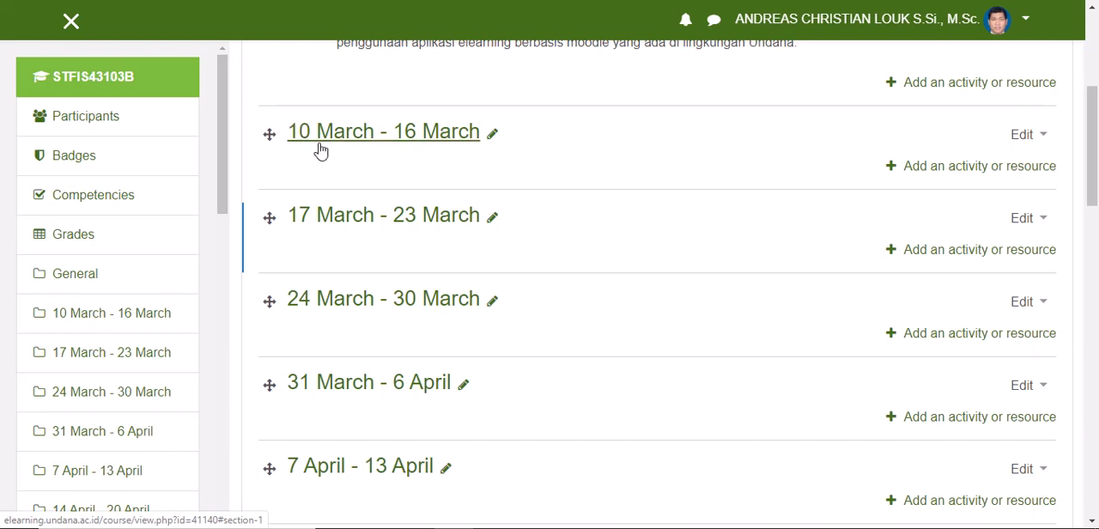
{"action": "left_click", "coordinate": [493, 134]}
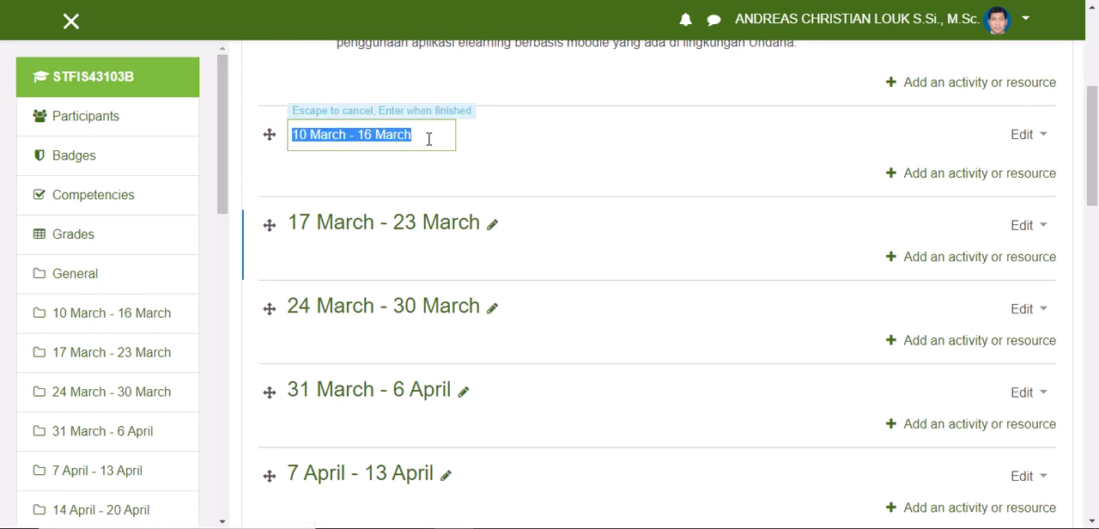
{"action": "type", "text": "Pertemuan 1"}
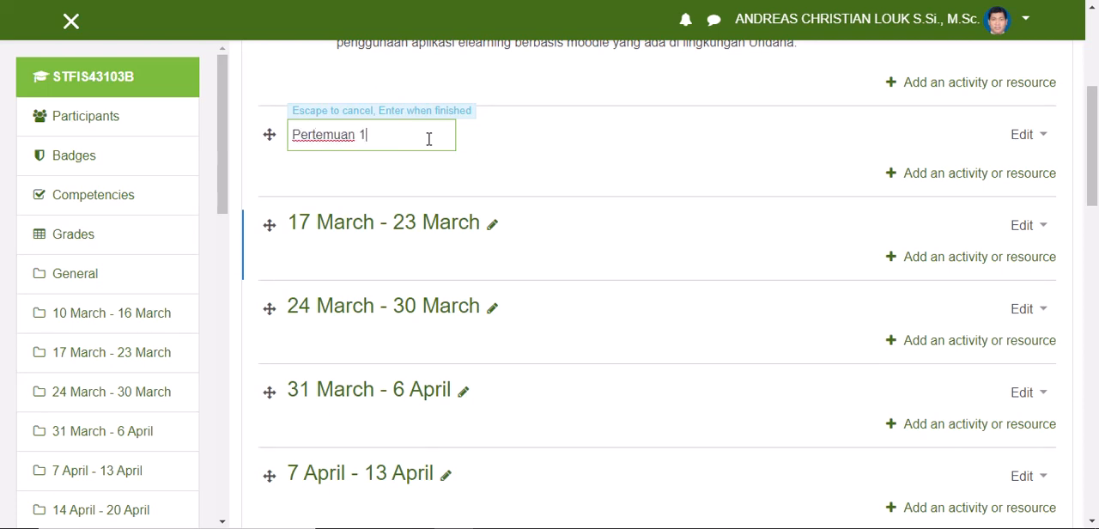
{"action": "key", "text": "Return"}
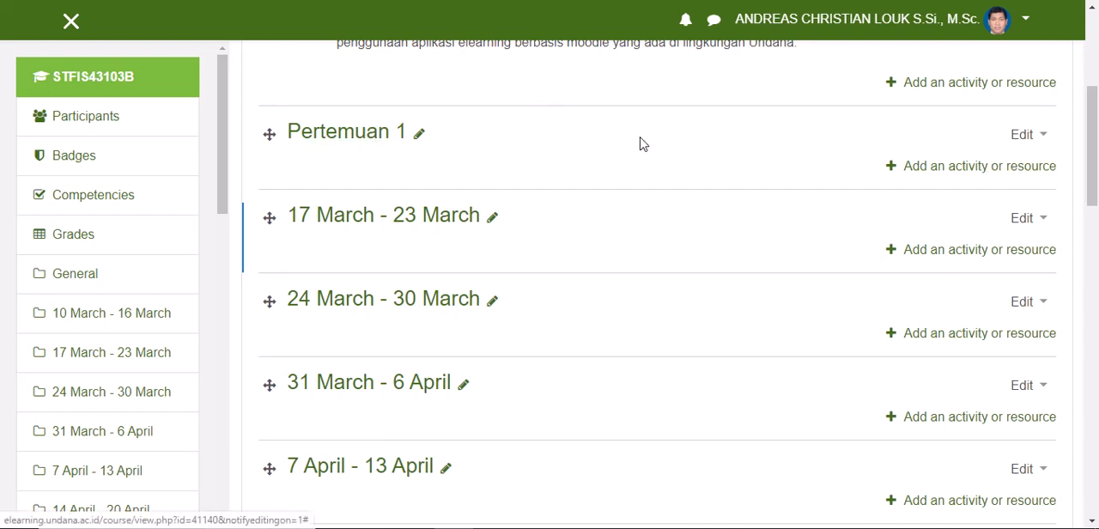
Step: Add a new File resource to the Pertemuan 1 section
{"action": "left_click", "coordinate": [937, 173]}
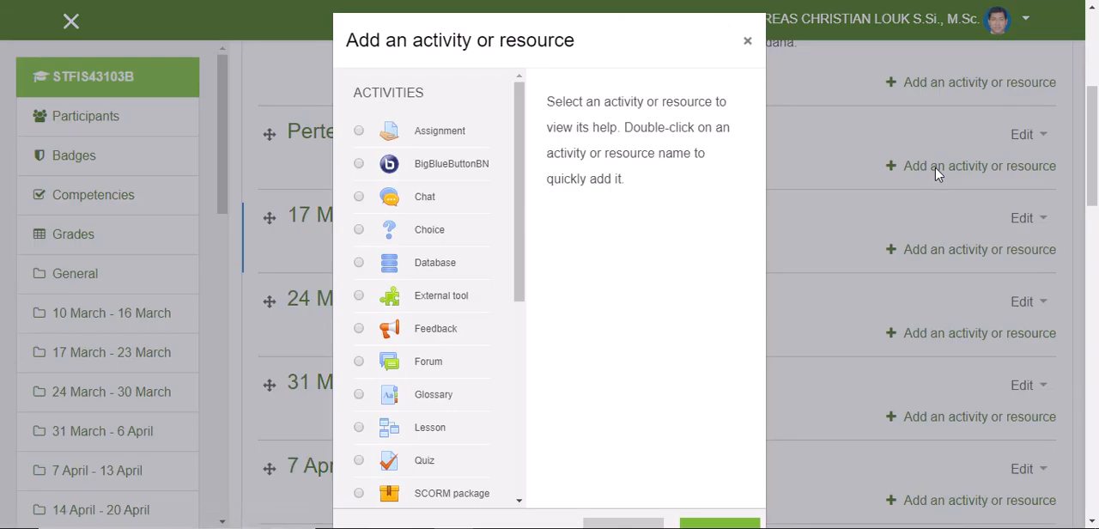
{"action": "left_click_drag", "start_coordinate": [521, 89], "coordinate": [567, 321]}
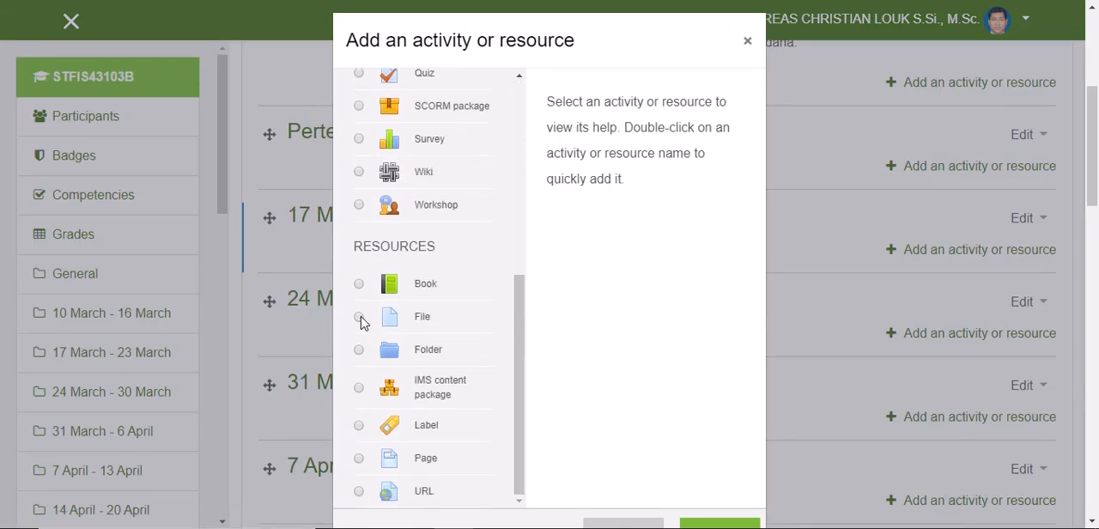
{"action": "left_click", "coordinate": [360, 323]}
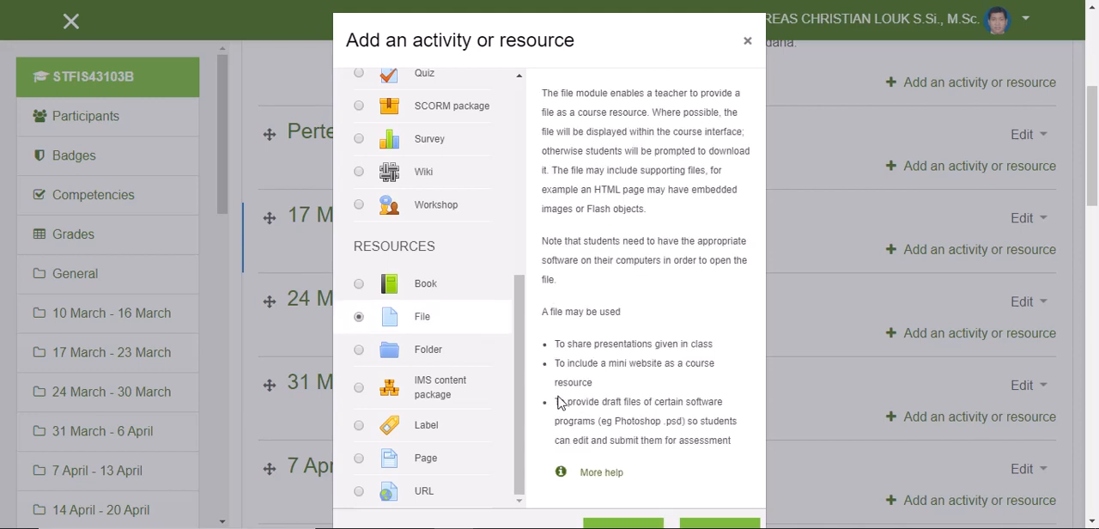
{"action": "mouse_move", "coordinate": [523, 386]}
{"action": "left_mouse_down"}
{"action": "mouse_move", "coordinate": [512, 149]}
{"action": "mouse_move", "coordinate": [540, 381]}
{"action": "left_mouse_up"}
{"action": "scroll", "coordinate": [1092, 123], "scroll_direction": "down", "scroll_amount": 1}
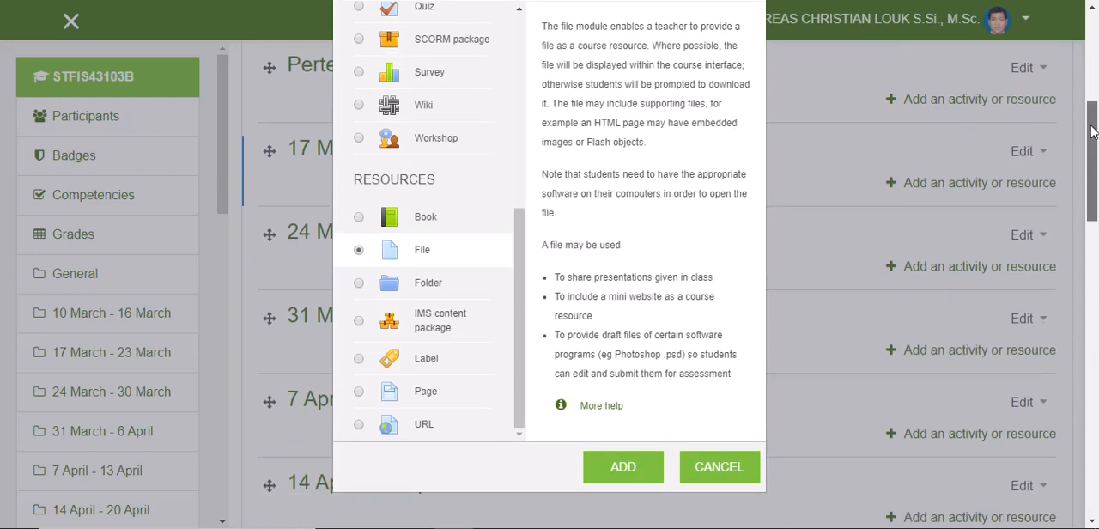
{"action": "left_click", "coordinate": [624, 477]}
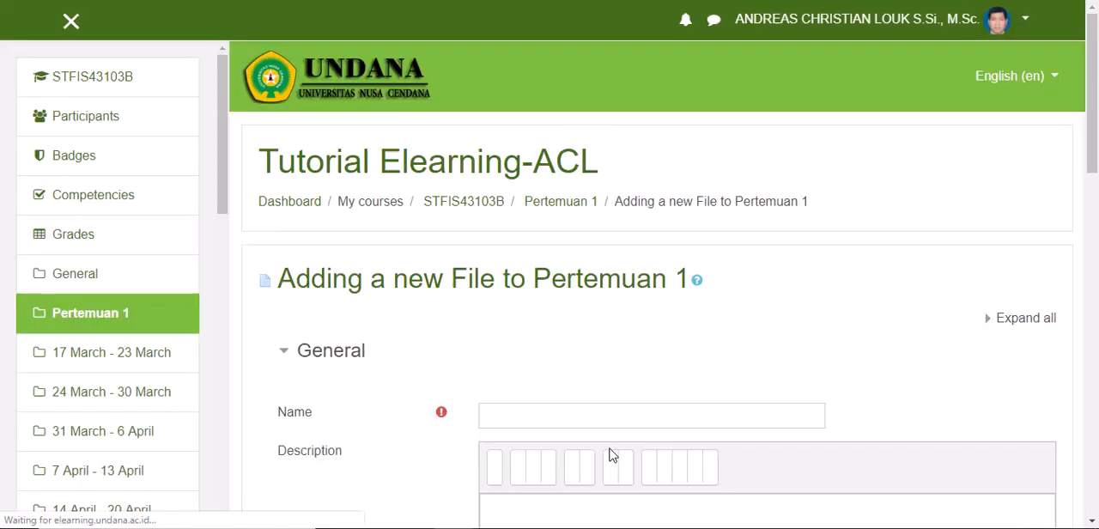
Step: Name the resource "Silabus", describe it as "File ini berisi Silabus MK Tutorial Elearning", and enable displaying the description on the course page
{"action": "scroll", "coordinate": [456, 335], "scroll_direction": "down", "scroll_amount": 2}
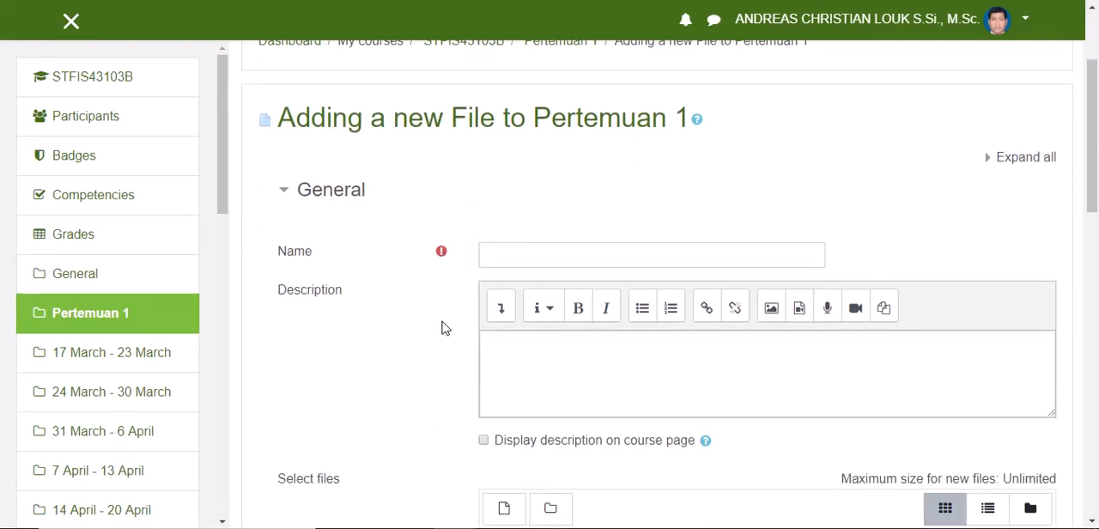
{"action": "left_click", "coordinate": [520, 254]}
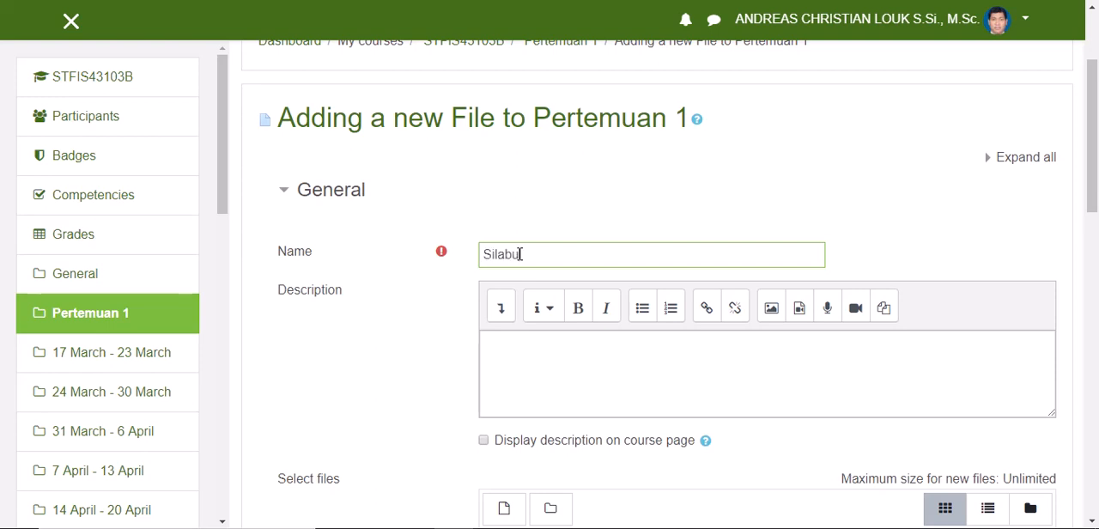
{"action": "left_click", "coordinate": [511, 349]}
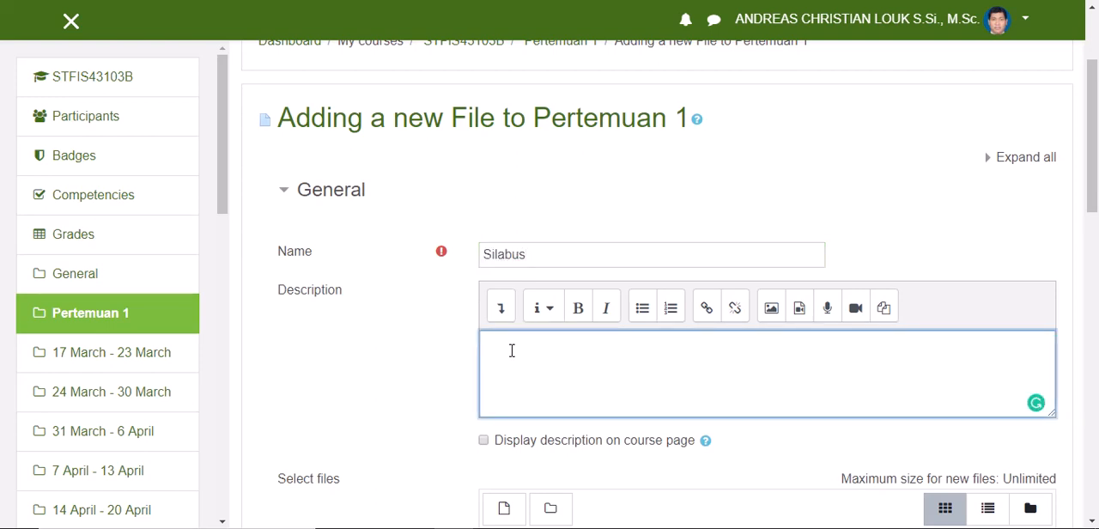
{"action": "type", "text": "File ini berisi Silabus MK Tutorial Elearning"}
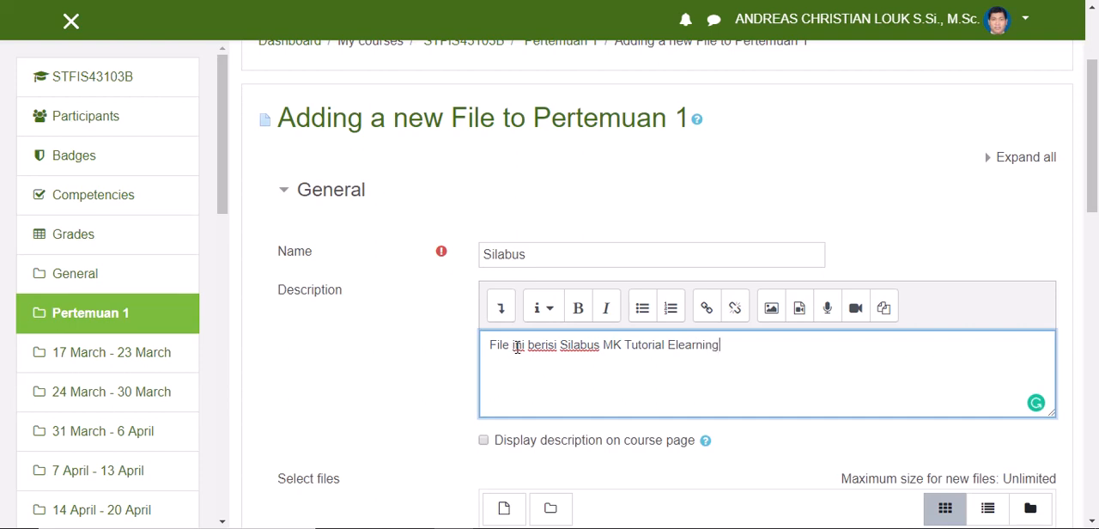
{"action": "scroll", "coordinate": [517, 346], "scroll_direction": "down", "scroll_amount": 2}
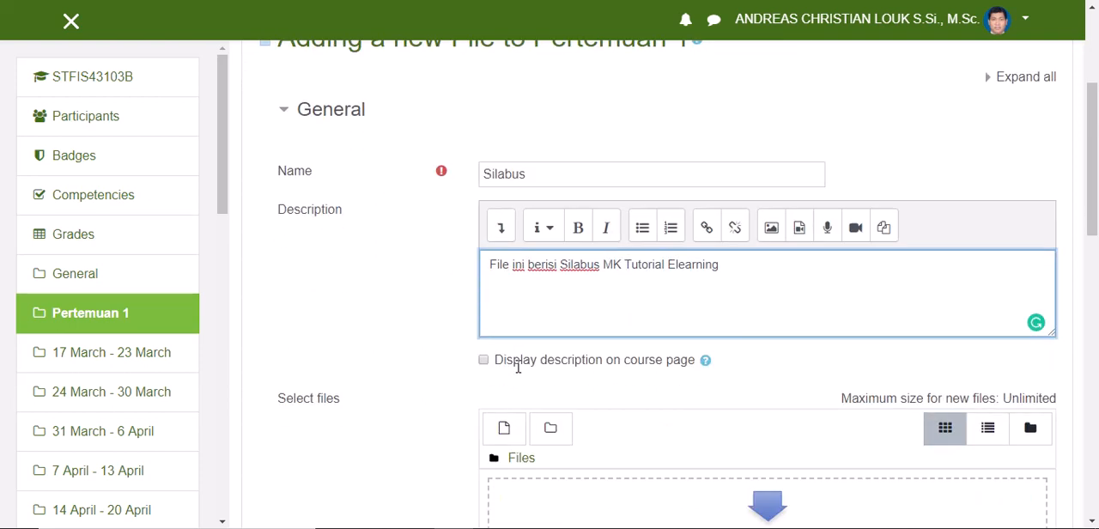
{"action": "left_click", "coordinate": [483, 362]}
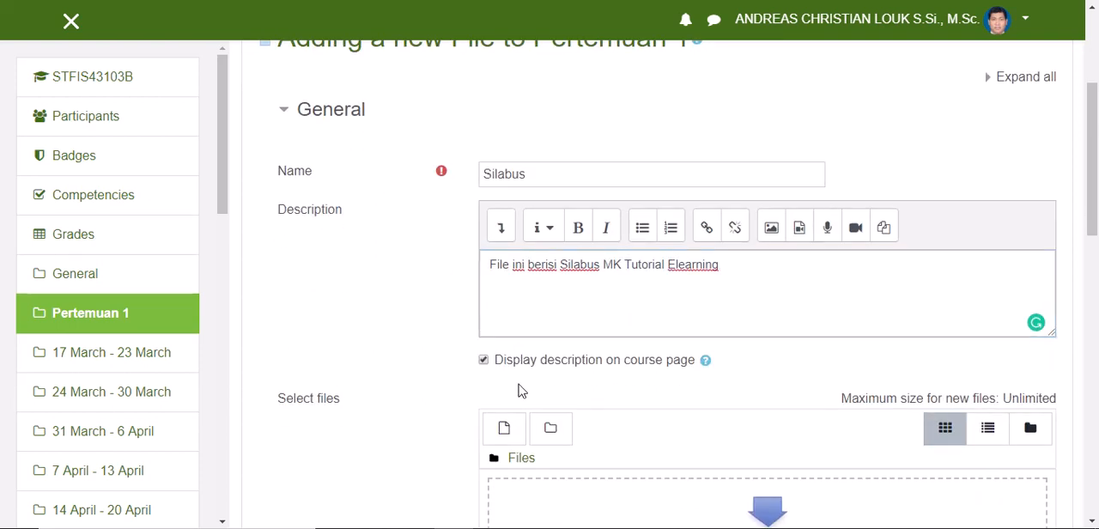
Step: Start a file upload for the resource and browse to the Documents > E-Learning > E-Learning 2018 folder
{"action": "scroll", "coordinate": [522, 390], "scroll_direction": "down", "scroll_amount": 2}
{"action": "scroll", "coordinate": [524, 391], "scroll_direction": "down", "scroll_amount": 1}
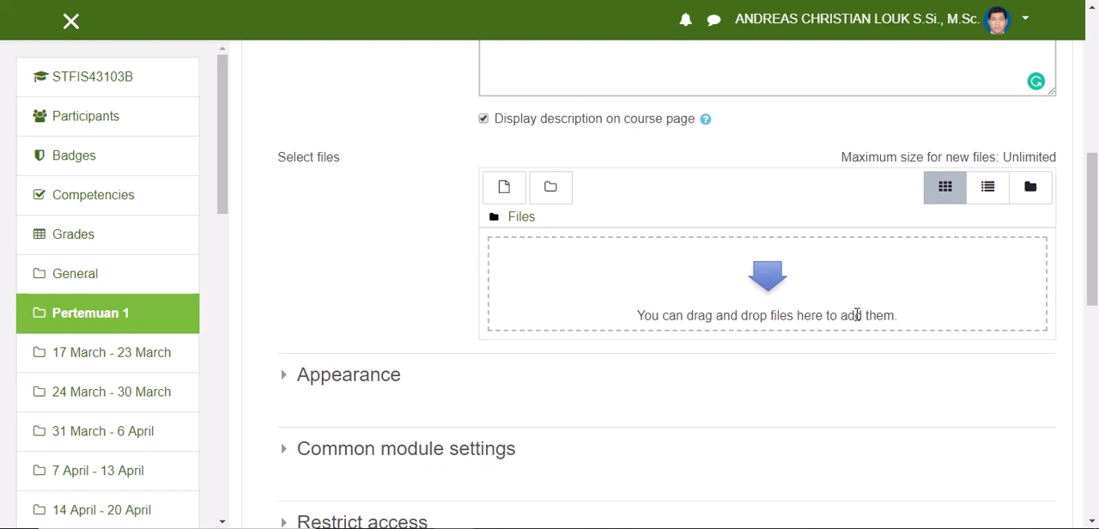
{"action": "left_click", "coordinate": [504, 191]}
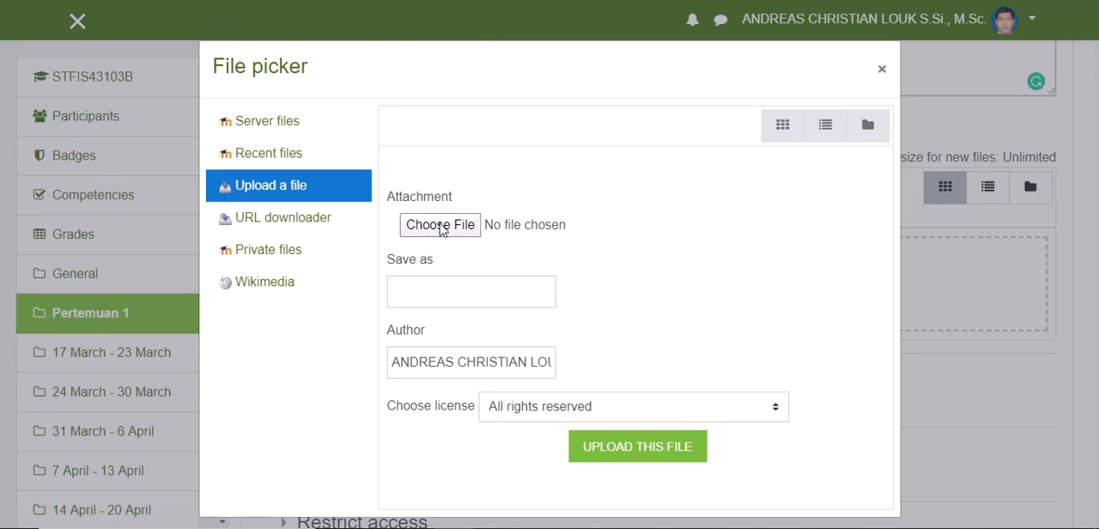
{"action": "left_click", "coordinate": [440, 225]}
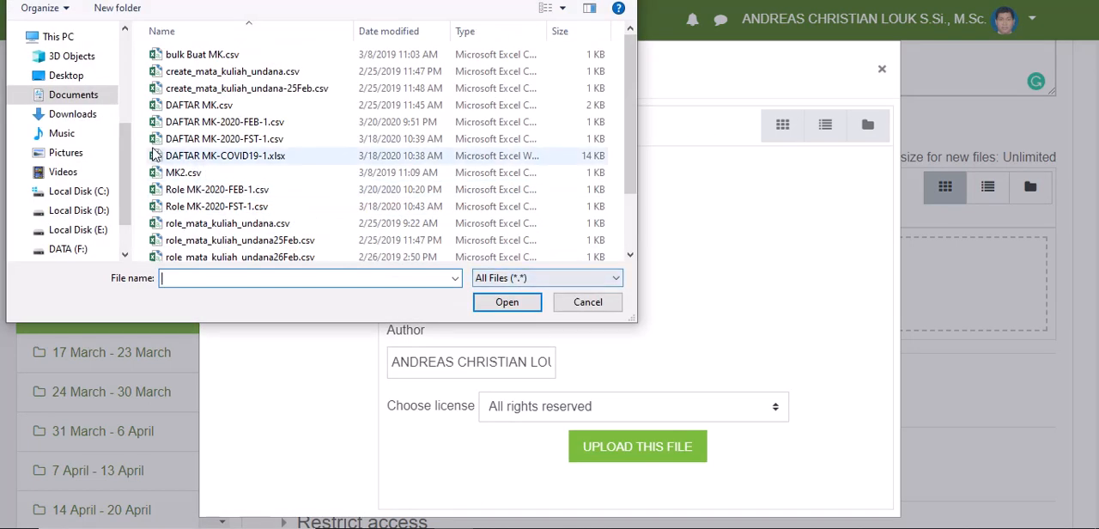
{"action": "scroll", "coordinate": [206, 129], "scroll_direction": "down", "scroll_amount": 2}
{"action": "scroll", "coordinate": [211, 167], "scroll_direction": "up", "scroll_amount": 1}
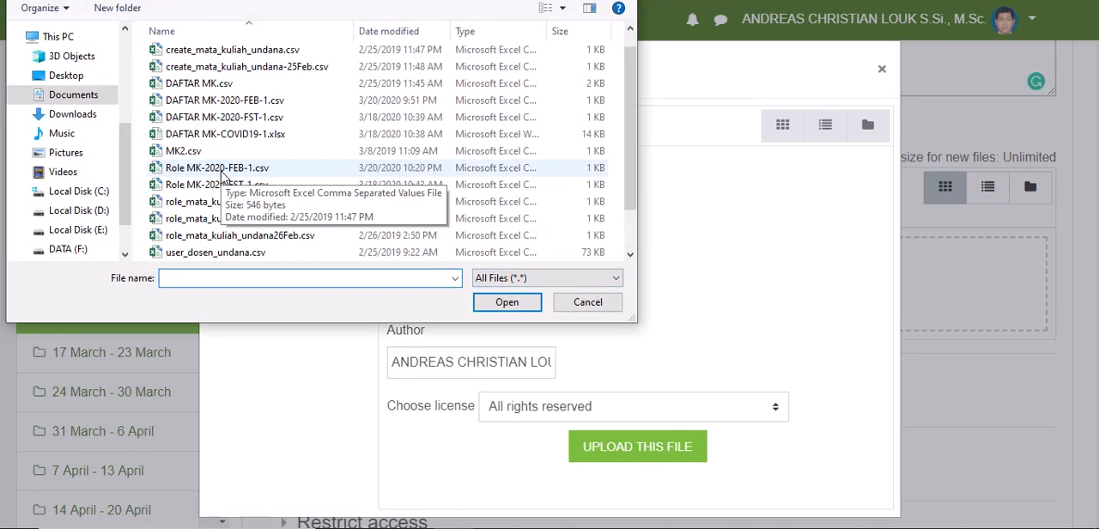
{"action": "scroll", "coordinate": [207, 164], "scroll_direction": "up", "scroll_amount": 1}
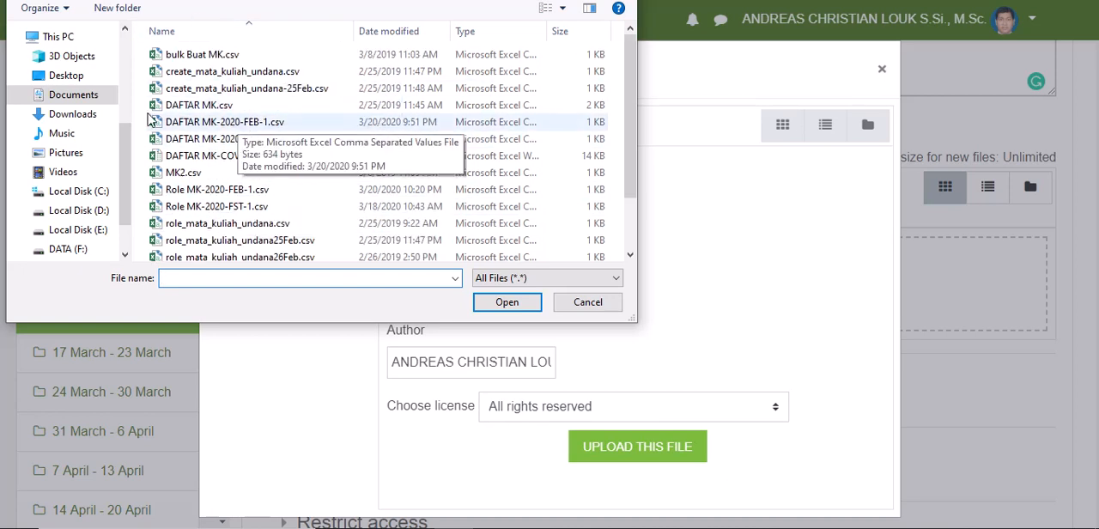
{"action": "left_click_drag", "start_coordinate": [125, 137], "coordinate": [128, 175]}
{"action": "left_click_drag", "start_coordinate": [189, 0], "coordinate": [229, 49]}
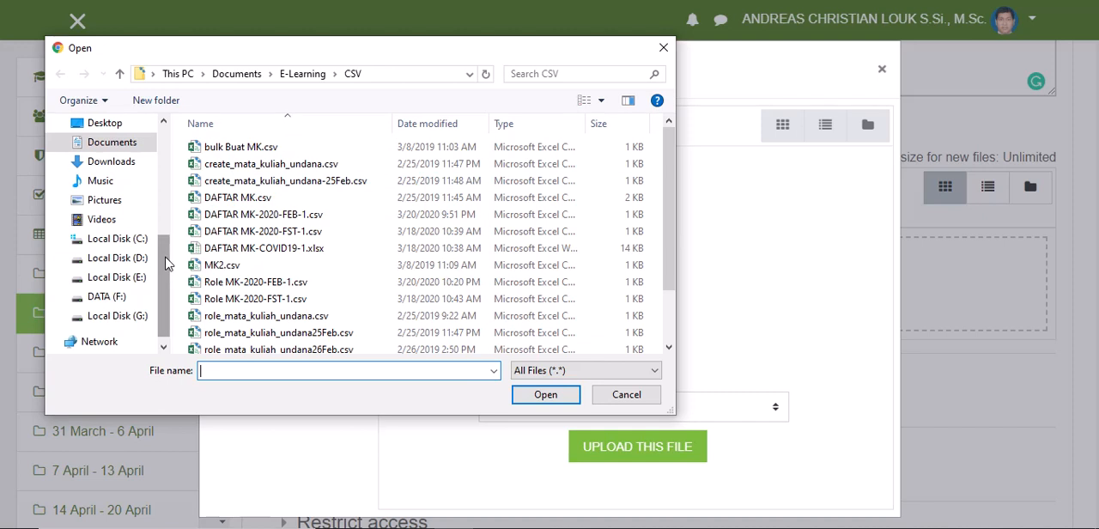
{"action": "scroll", "coordinate": [170, 264], "scroll_direction": "down", "scroll_amount": 1}
{"action": "scroll", "coordinate": [266, 253], "scroll_direction": "down", "scroll_amount": 2}
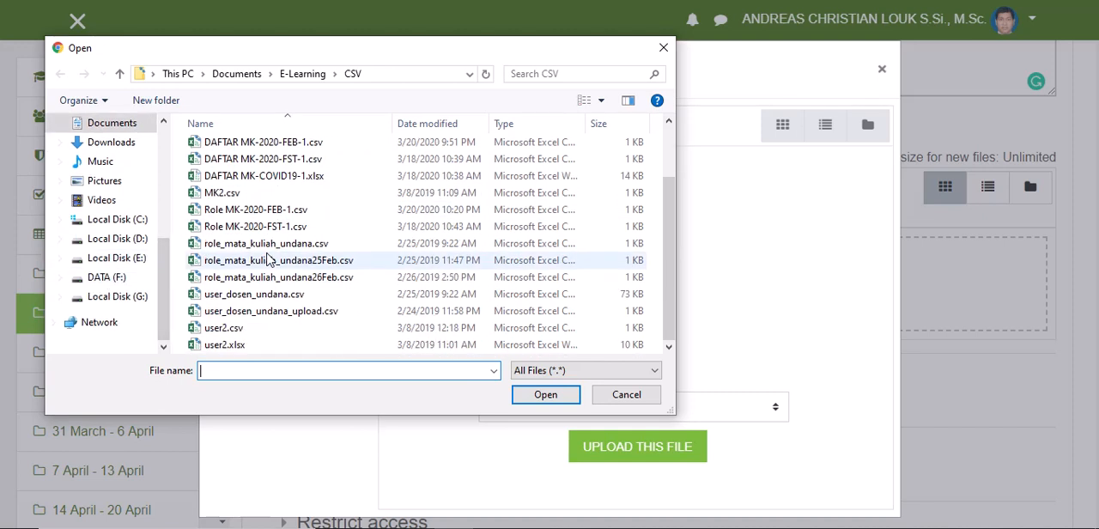
{"action": "left_click", "coordinate": [303, 74]}
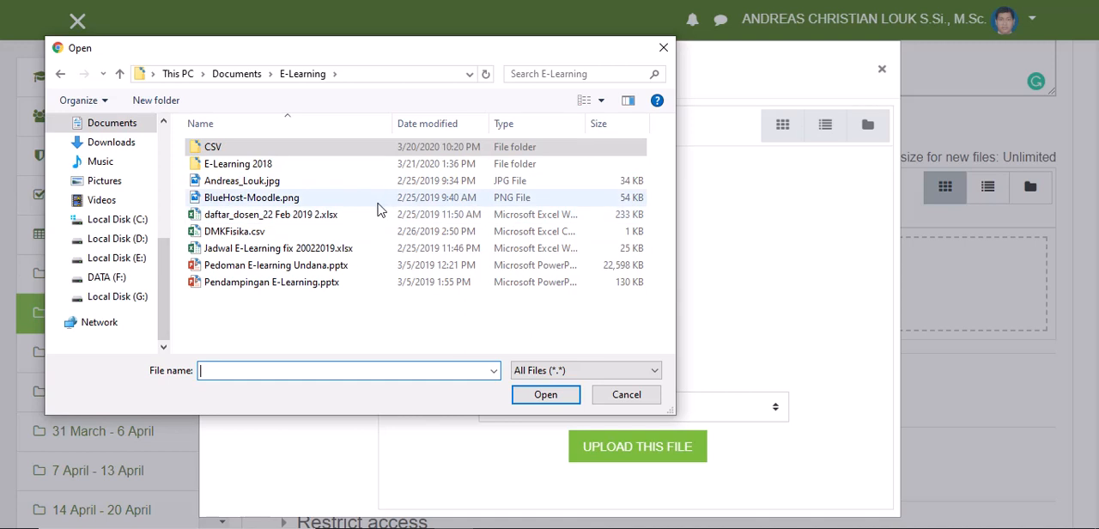
{"action": "double_click", "coordinate": [249, 163]}
Step: Choose Silabus Tutorial Elearning.docx as the attachment and upload it to the resource
{"action": "scroll", "coordinate": [291, 269], "scroll_direction": "down", "scroll_amount": 1}
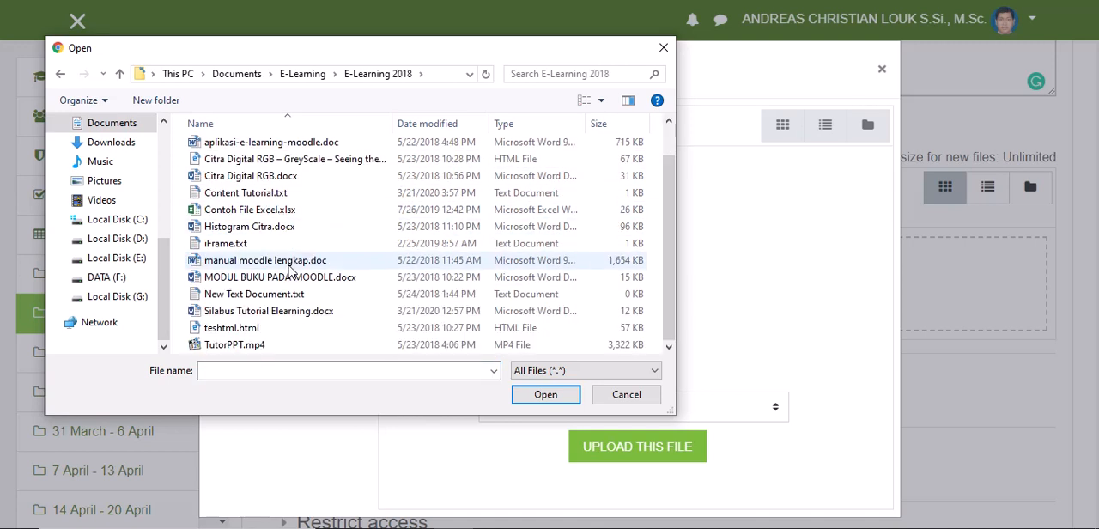
{"action": "scroll", "coordinate": [305, 315], "scroll_direction": "up", "scroll_amount": 1}
{"action": "left_click", "coordinate": [305, 314]}
{"action": "scroll", "coordinate": [311, 320], "scroll_direction": "down", "scroll_amount": 1}
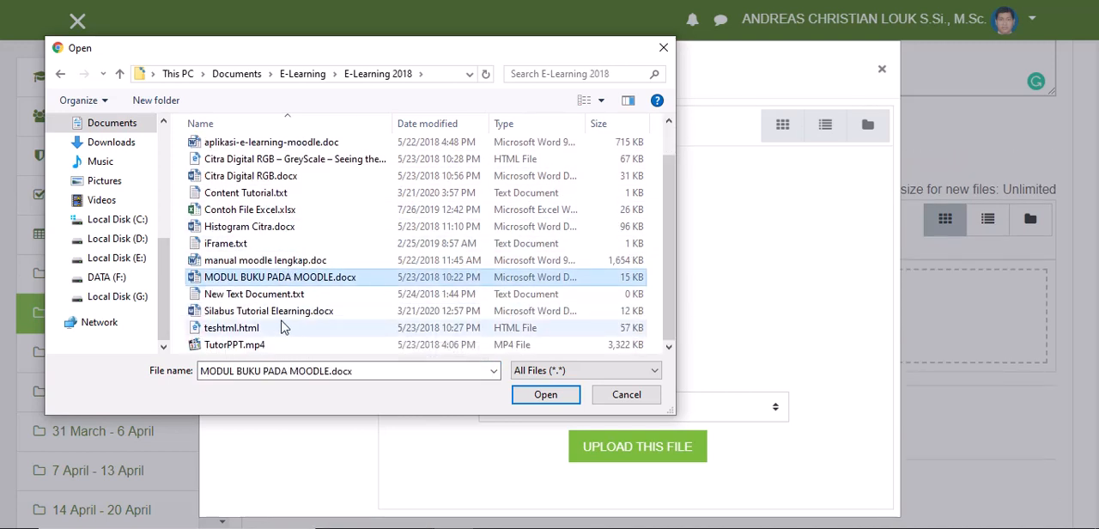
{"action": "left_click", "coordinate": [288, 312]}
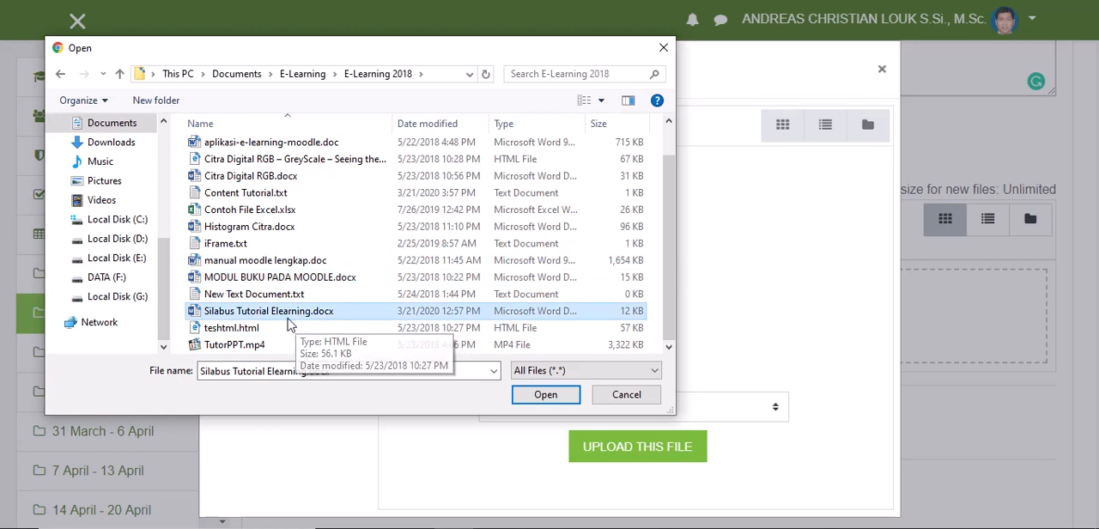
{"action": "left_click", "coordinate": [530, 401]}
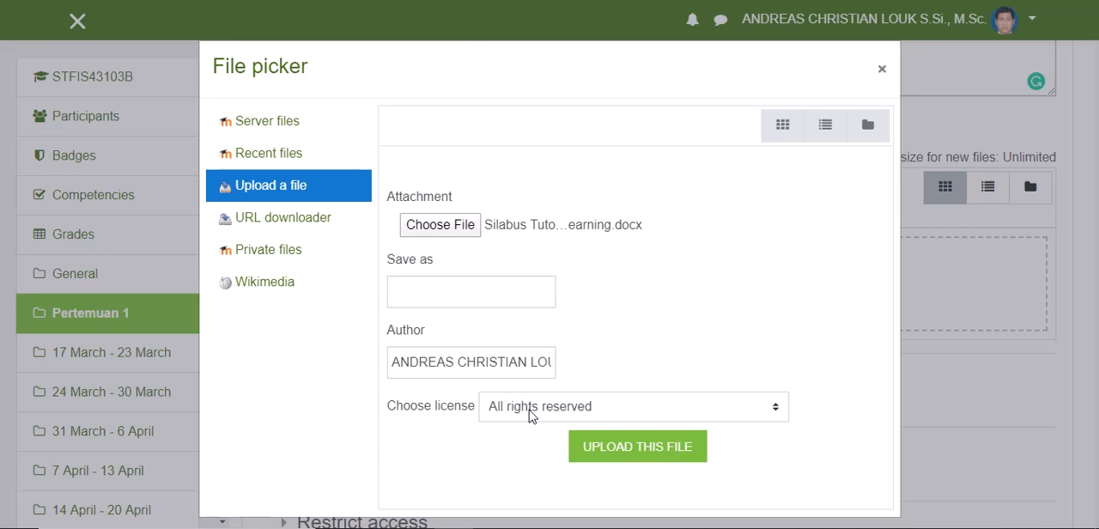
{"action": "left_click", "coordinate": [622, 458]}
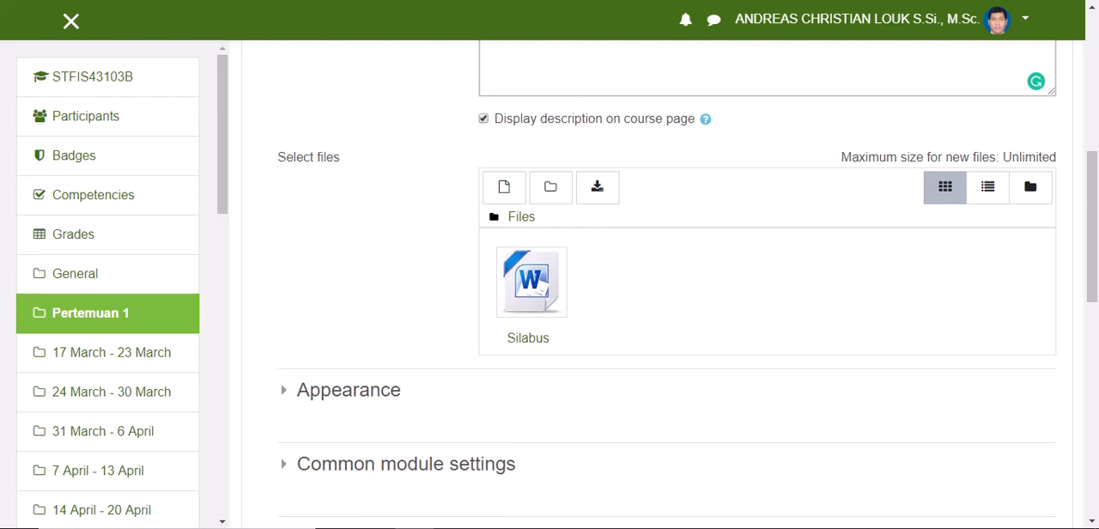
Step: Add Contoh File.xlsx from the E-Learning 2018 folder to the resource's selected files
{"action": "left_click_drag", "start_coordinate": [346, 113], "coordinate": [203, 21]}
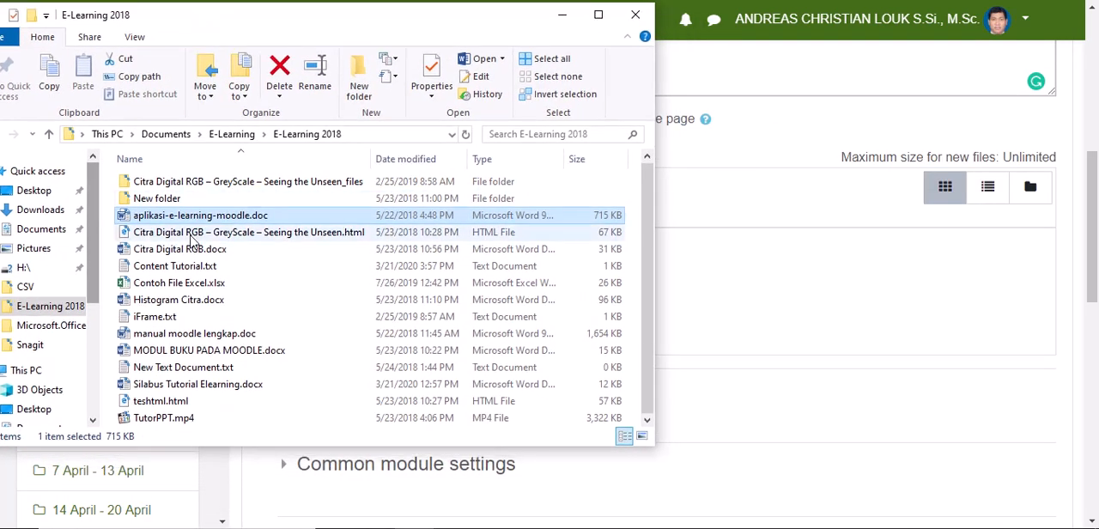
{"action": "left_click_drag", "start_coordinate": [181, 292], "coordinate": [800, 325]}
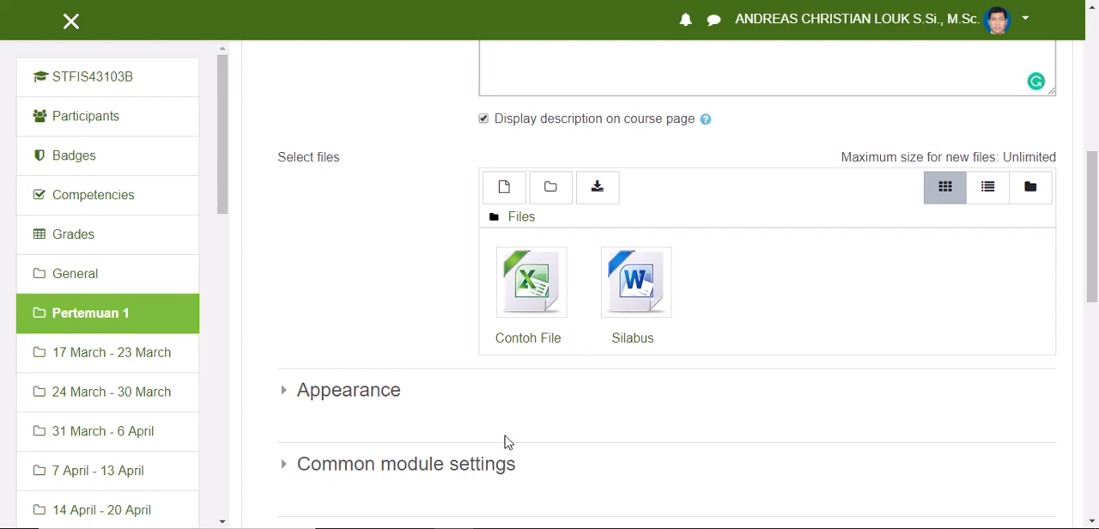
Step: Examine the Display options in the resource's Appearance settings, leaving Automatic selected
{"action": "scroll", "coordinate": [424, 319], "scroll_direction": "down", "scroll_amount": 2}
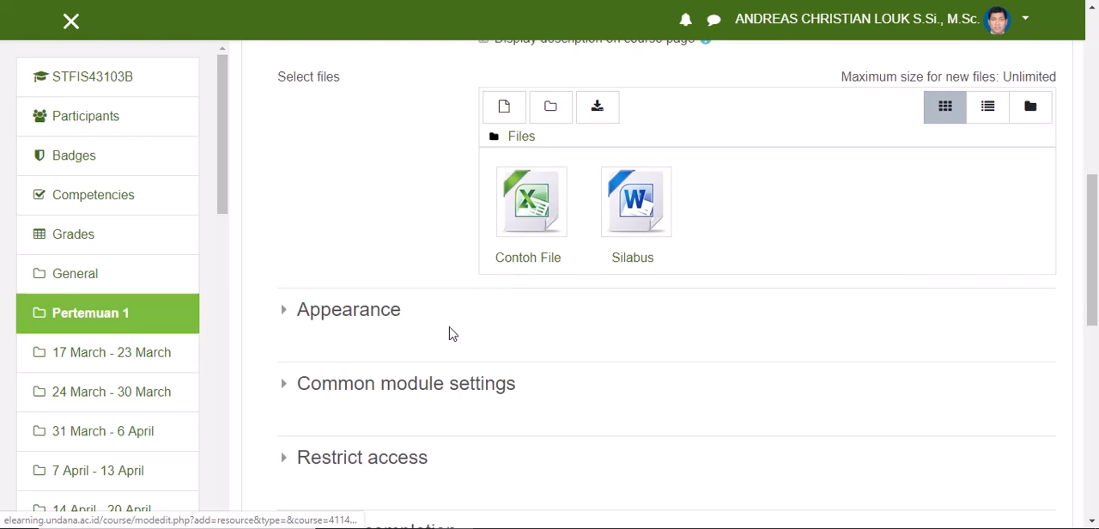
{"action": "scroll", "coordinate": [485, 319], "scroll_direction": "down", "scroll_amount": 4}
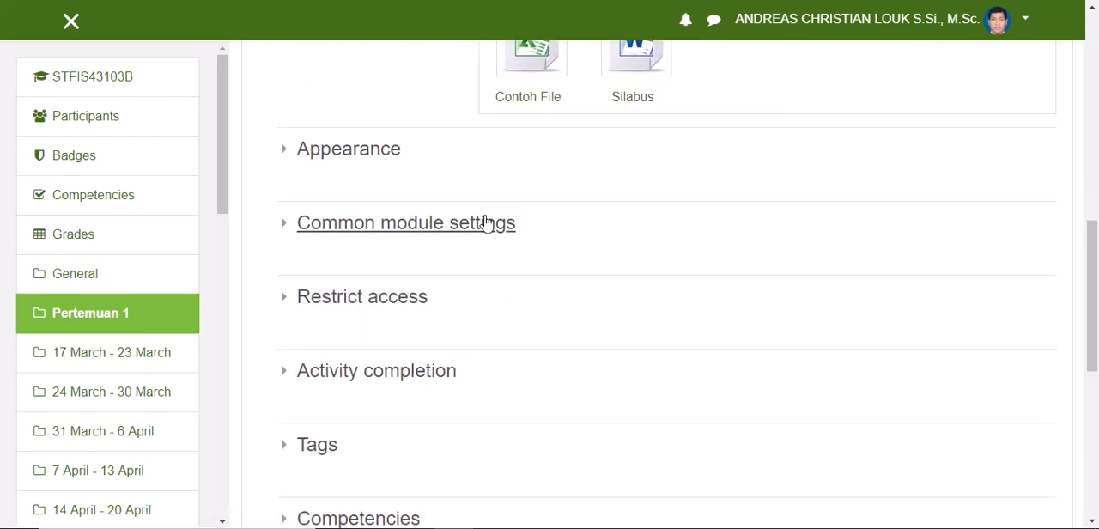
{"action": "scroll", "coordinate": [308, 139], "scroll_direction": "up", "scroll_amount": 2}
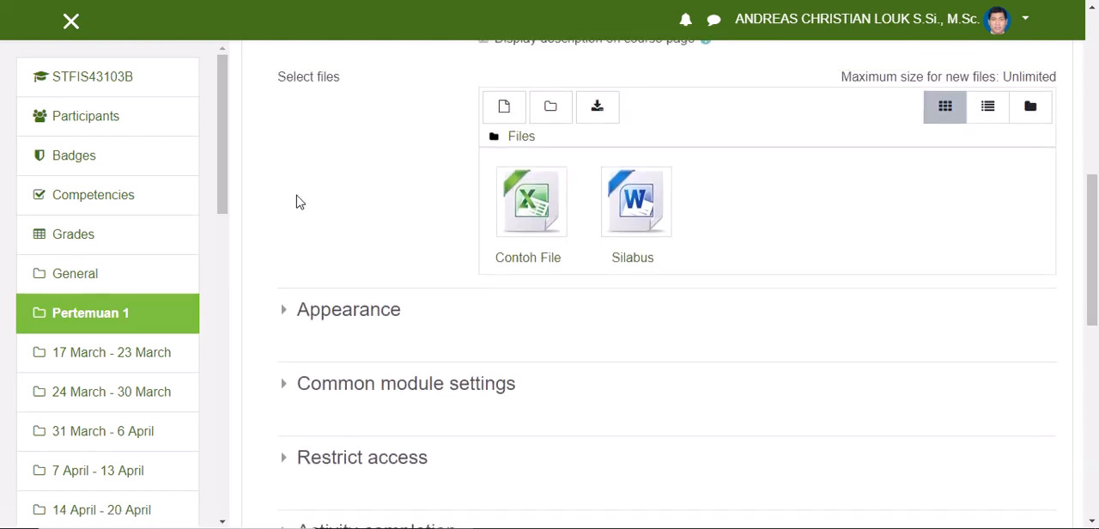
{"action": "left_click", "coordinate": [288, 313]}
{"action": "scroll", "coordinate": [288, 313], "scroll_direction": "down", "scroll_amount": 2}
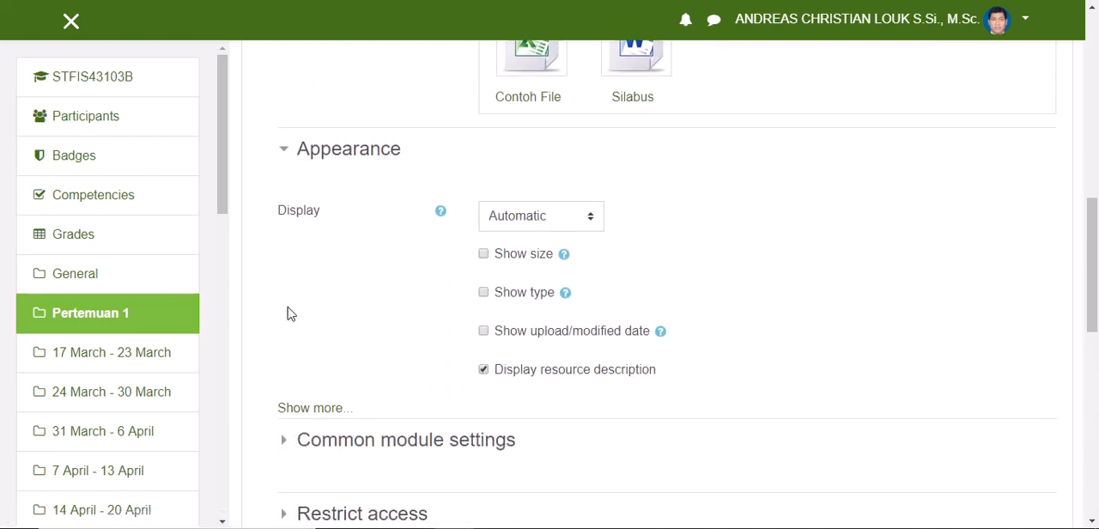
{"action": "left_click", "coordinate": [590, 221]}
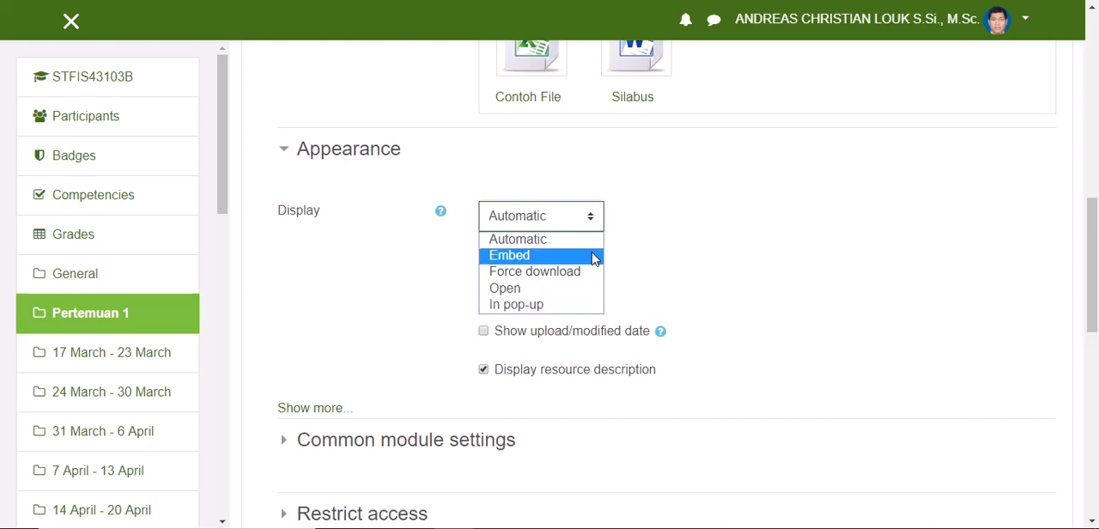
{"action": "left_click", "coordinate": [410, 257]}
Step: Examine the Availability choices in the Common module settings, leaving Show on course page selected
{"action": "scroll", "coordinate": [488, 398], "scroll_direction": "down", "scroll_amount": 2}
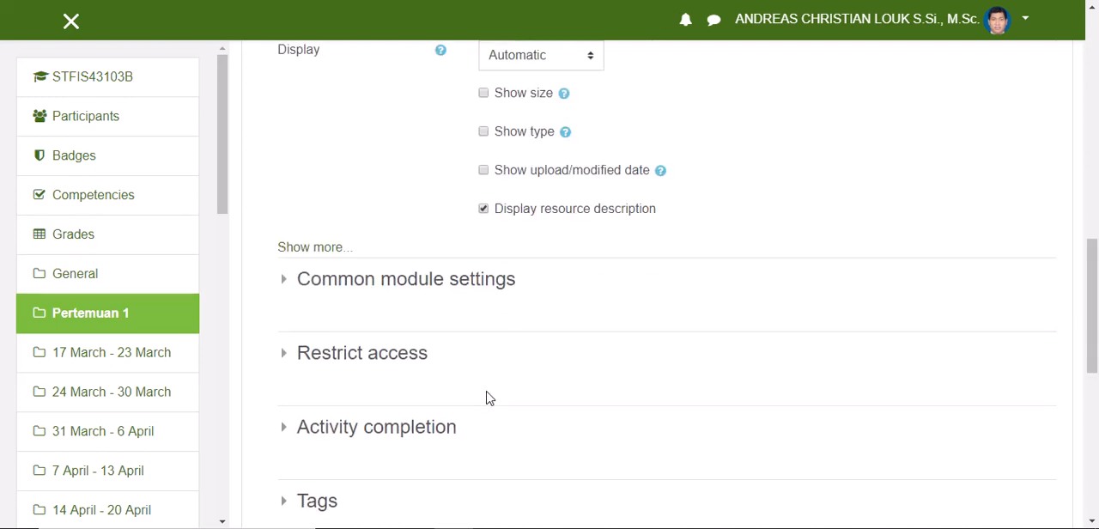
{"action": "left_click", "coordinate": [286, 285]}
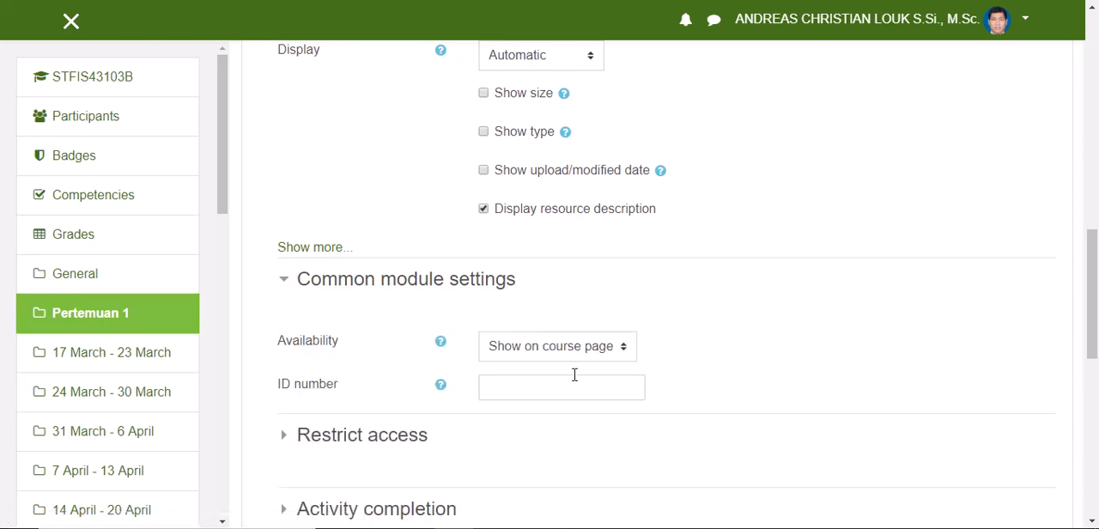
{"action": "left_click", "coordinate": [623, 352]}
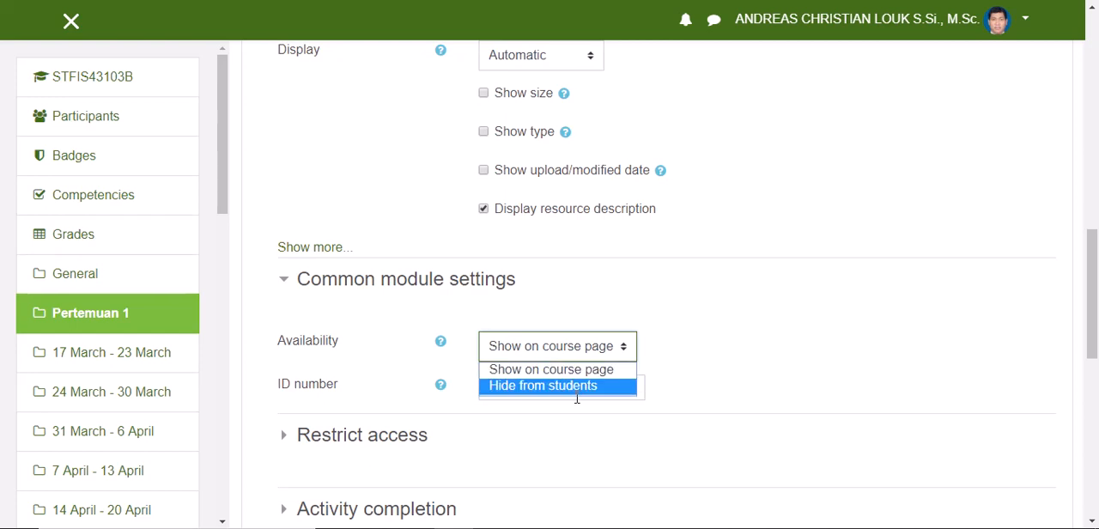
{"action": "left_click", "coordinate": [689, 335]}
Step: Review the restriction types offered under Restrict access and close the list without adding one
{"action": "scroll", "coordinate": [687, 335], "scroll_direction": "down", "scroll_amount": 2}
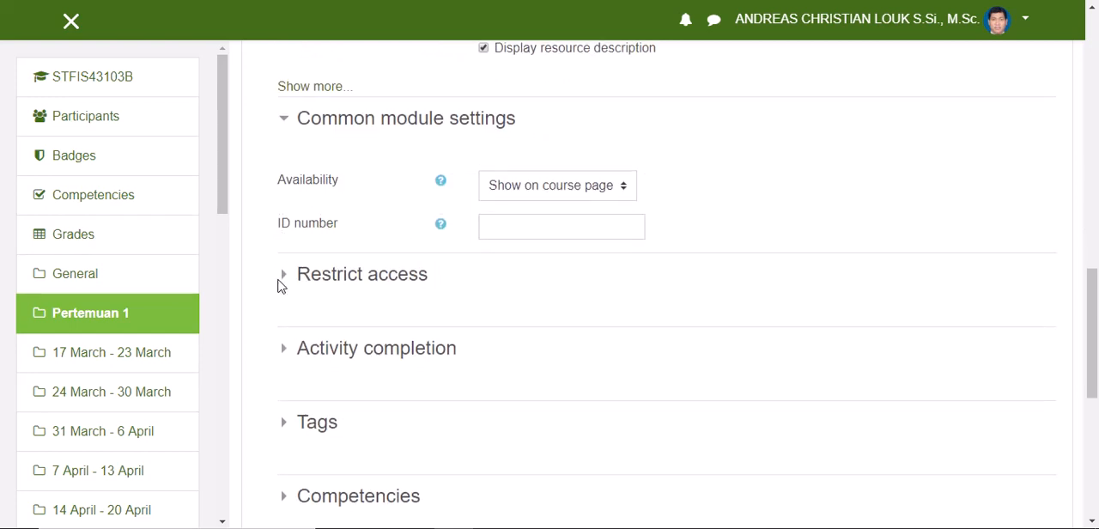
{"action": "left_click", "coordinate": [284, 286]}
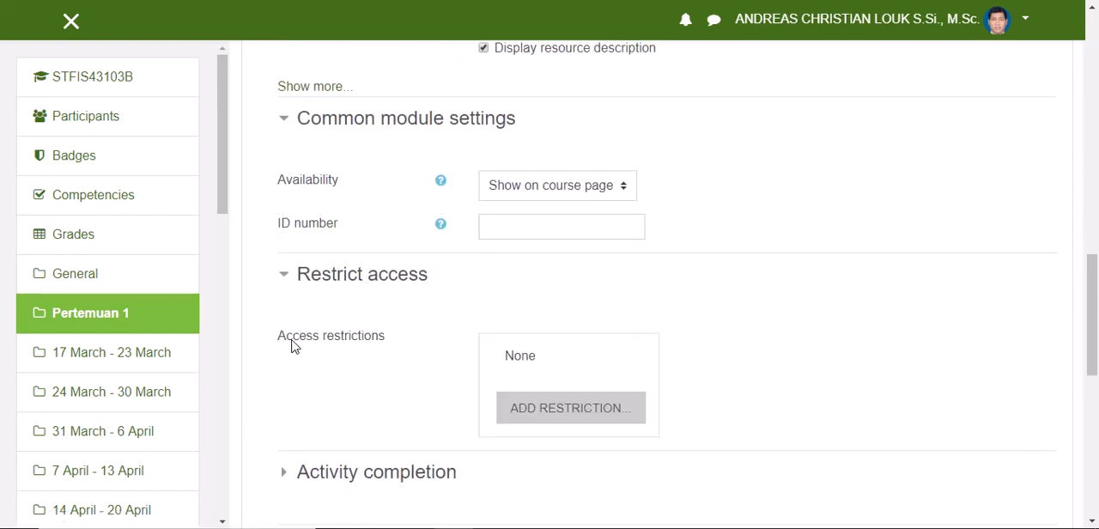
{"action": "scroll", "coordinate": [292, 344], "scroll_direction": "down", "scroll_amount": 2}
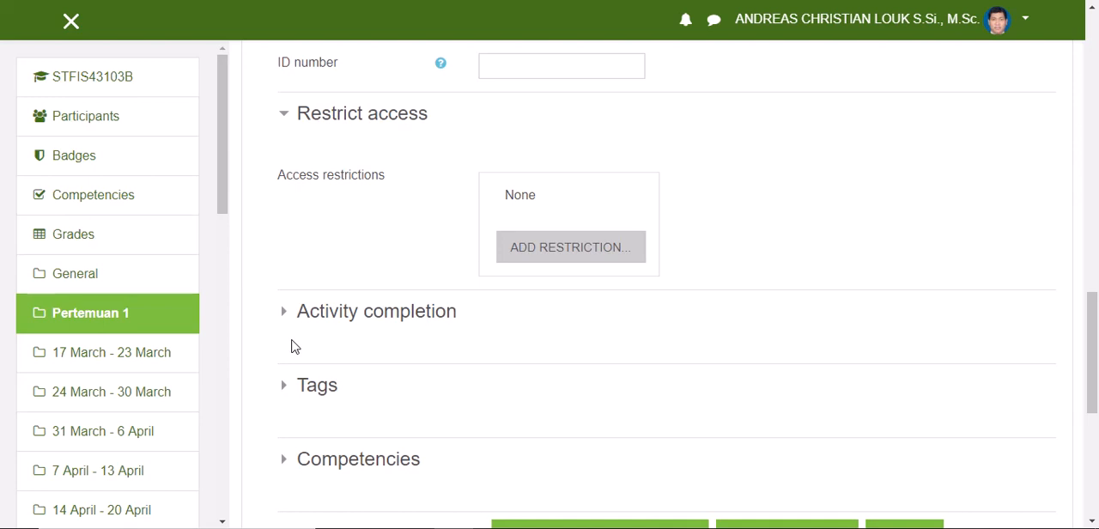
{"action": "left_click", "coordinate": [576, 254]}
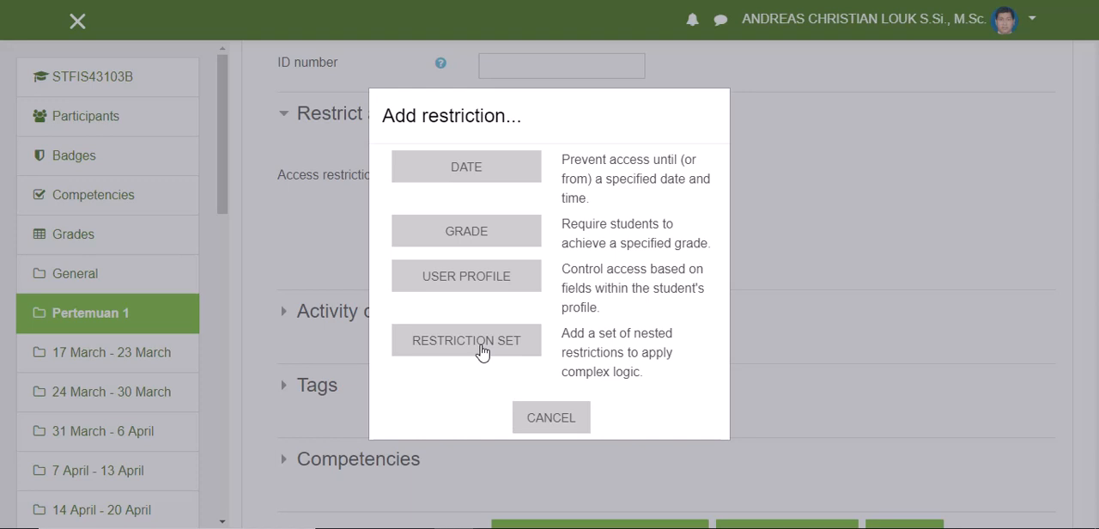
{"action": "left_click", "coordinate": [539, 420]}
Step: Save the Silabus file resource and display its page
{"action": "scroll", "coordinate": [541, 420], "scroll_direction": "down", "scroll_amount": 2}
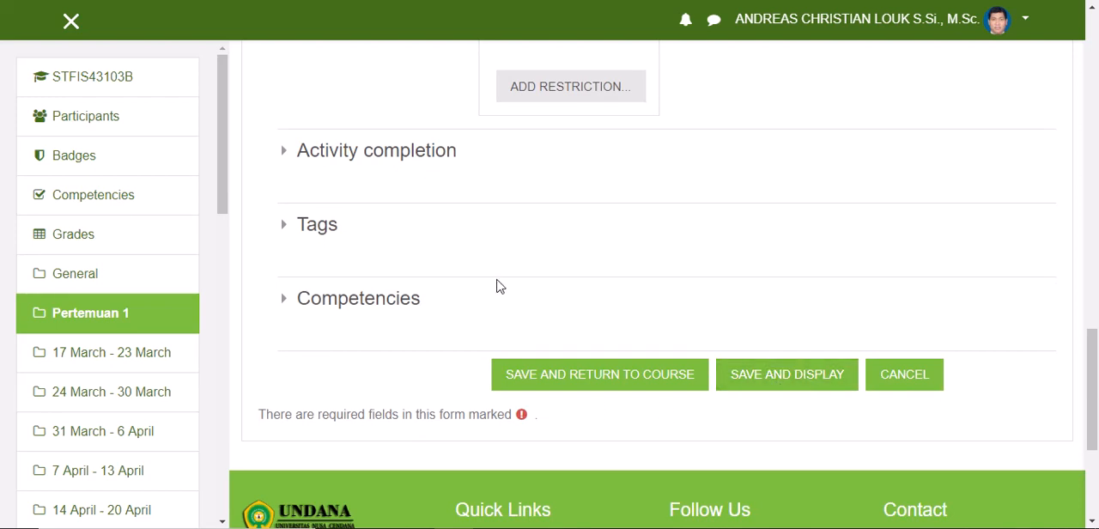
{"action": "scroll", "coordinate": [499, 286], "scroll_direction": "up", "scroll_amount": 3}
{"action": "scroll", "coordinate": [444, 283], "scroll_direction": "down", "scroll_amount": 3}
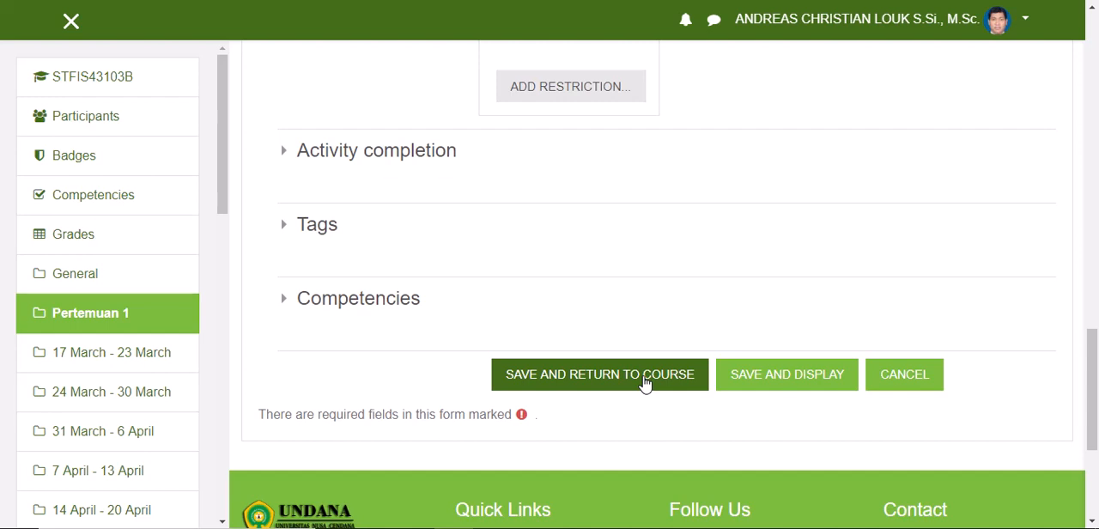
{"action": "left_click", "coordinate": [789, 376]}
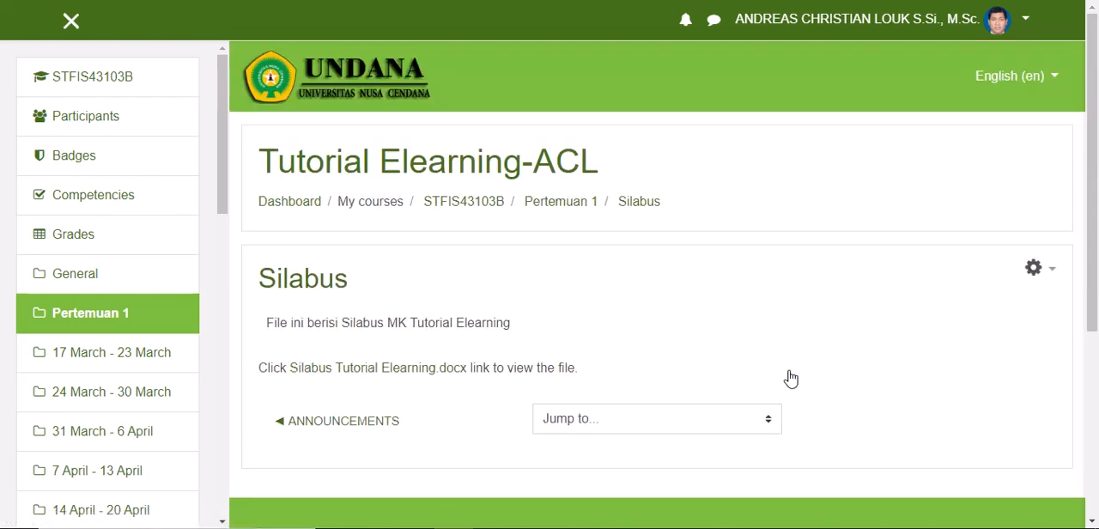
Step: Download Silabus Tutorial Elearning.docx from the resource page, dismiss the download notice, and return to the course page to check Pertemuan 1
{"action": "scroll", "coordinate": [791, 379], "scroll_direction": "down", "scroll_amount": 3}
{"action": "scroll", "coordinate": [796, 374], "scroll_direction": "up", "scroll_amount": 2}
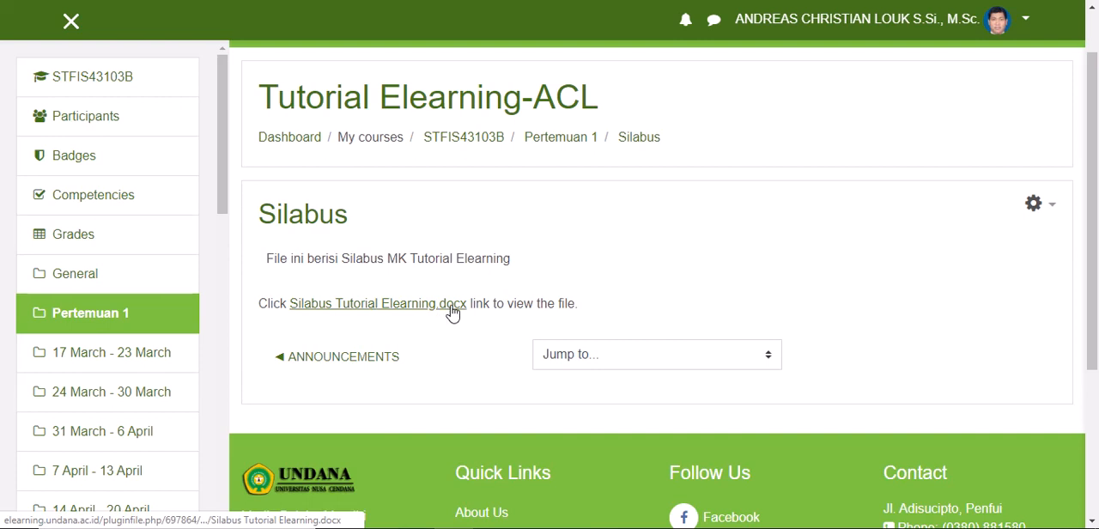
{"action": "left_click", "coordinate": [397, 306]}
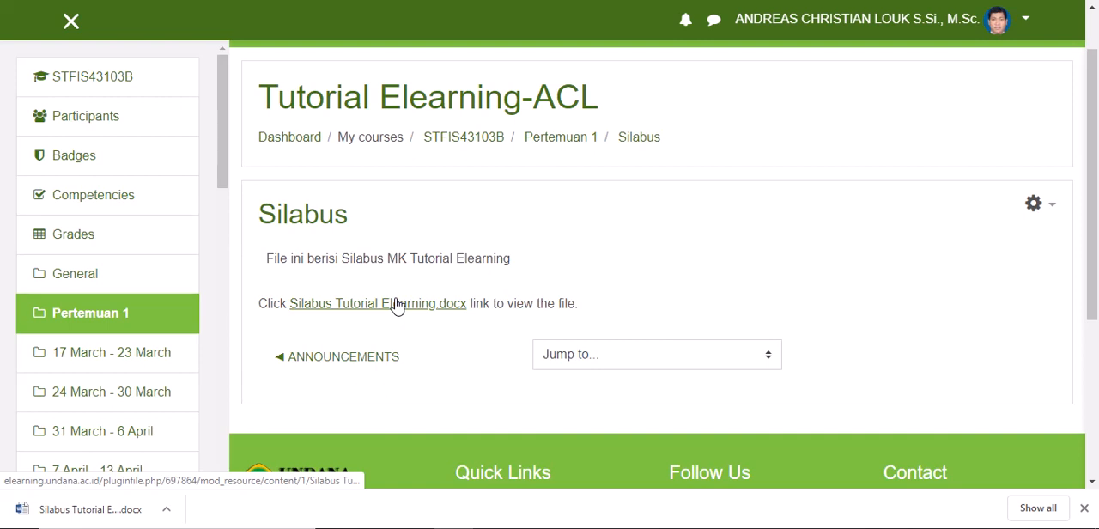
{"action": "left_click", "coordinate": [1083, 508]}
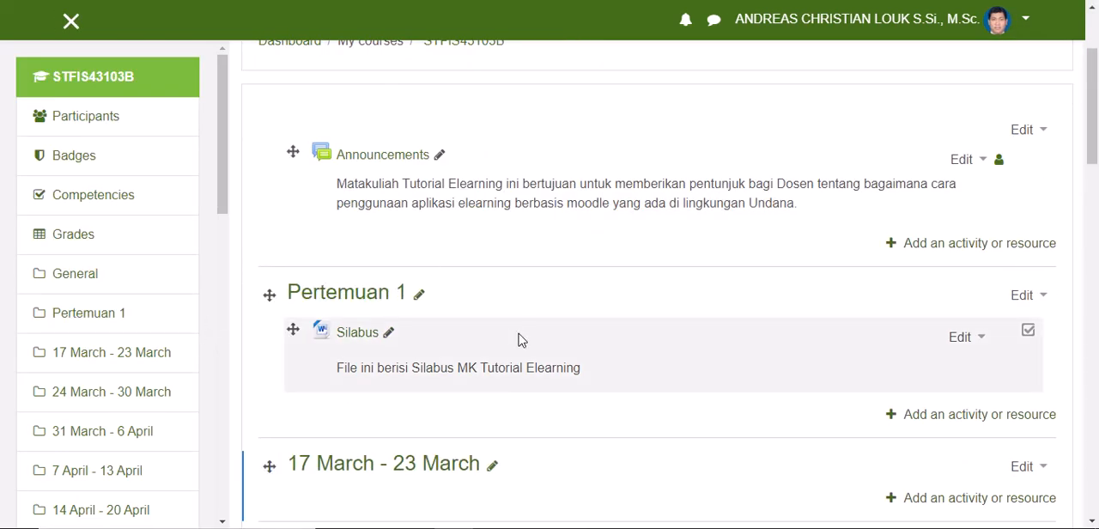
{"action": "scroll", "coordinate": [519, 340], "scroll_direction": "down", "scroll_amount": 1}
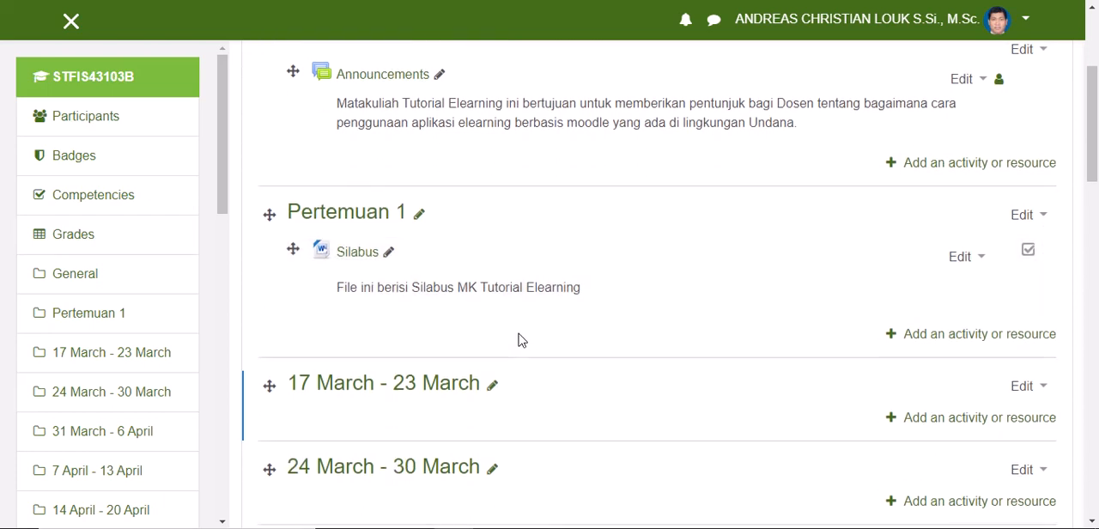
{"action": "scroll", "coordinate": [519, 340], "scroll_direction": "down", "scroll_amount": 1}
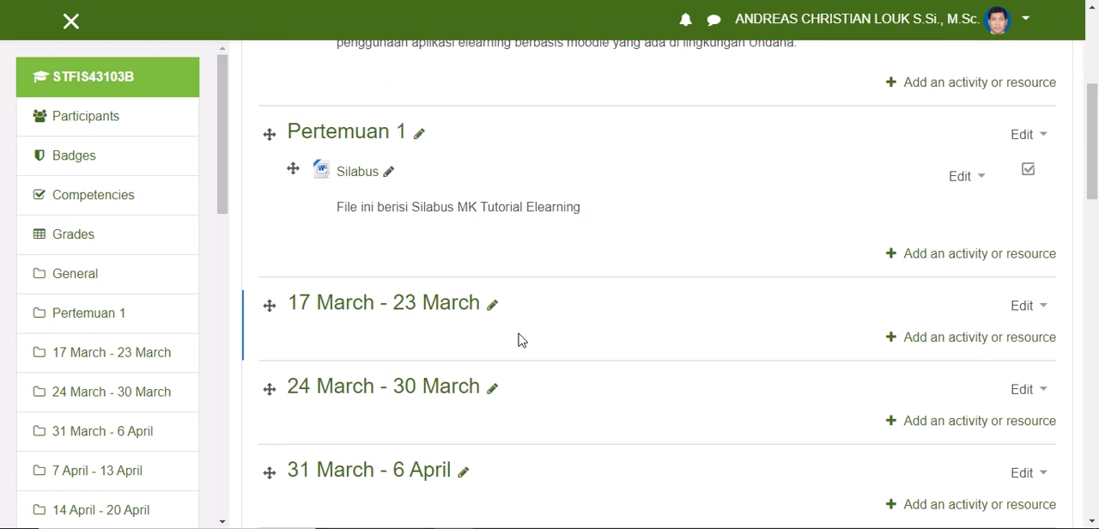